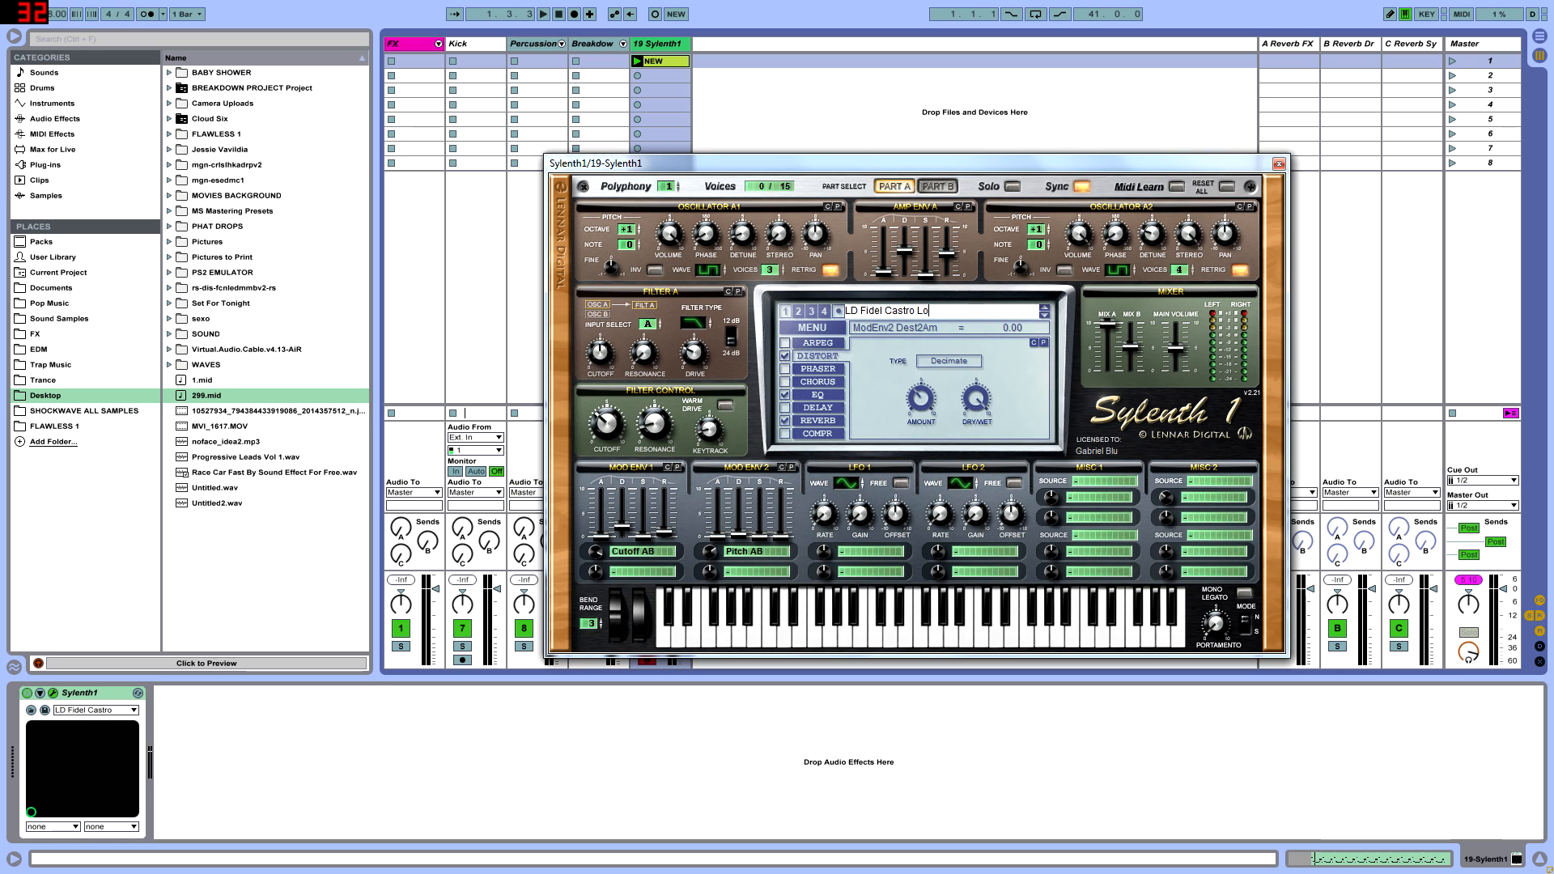
Step: Finish naming the Sylenth1 preset "LD Fidel Castro Loves Zen World" and reposition the plugin window to expose the track
{"action": "type", "text": "Loves Zen World"}
{"action": "key", "text": "Return"}
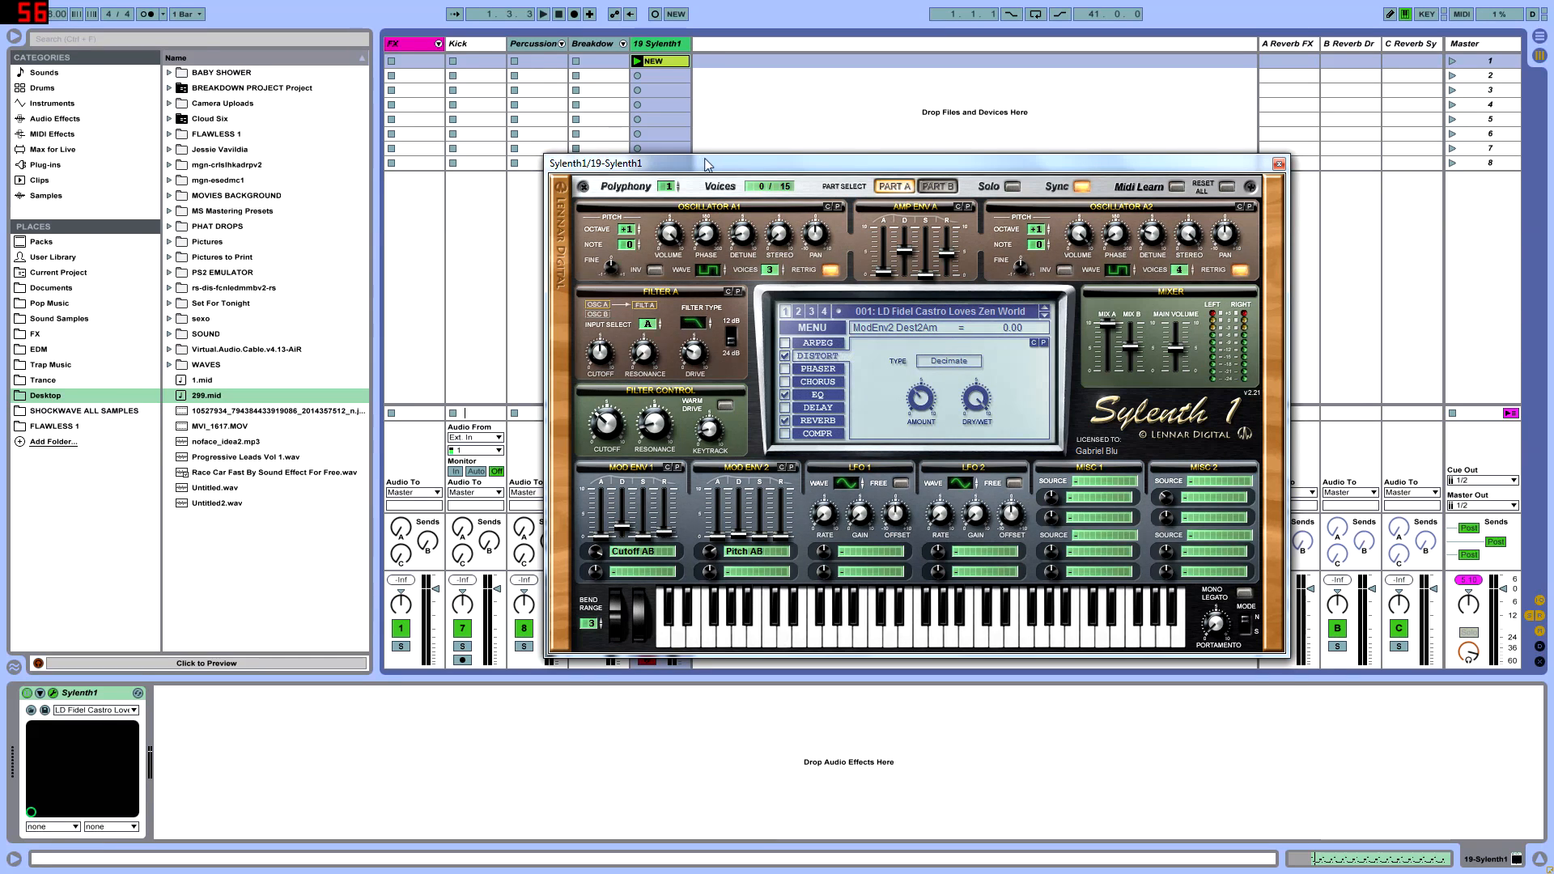
{"action": "left_click_drag", "start_coordinate": [711, 164], "coordinate": [863, 131]}
Step: Adjust the Sylenth1 track's level, set the synth's main volume to 9.22, and close the plugin window
{"action": "left_click_drag", "start_coordinate": [682, 589], "coordinate": [683, 596]}
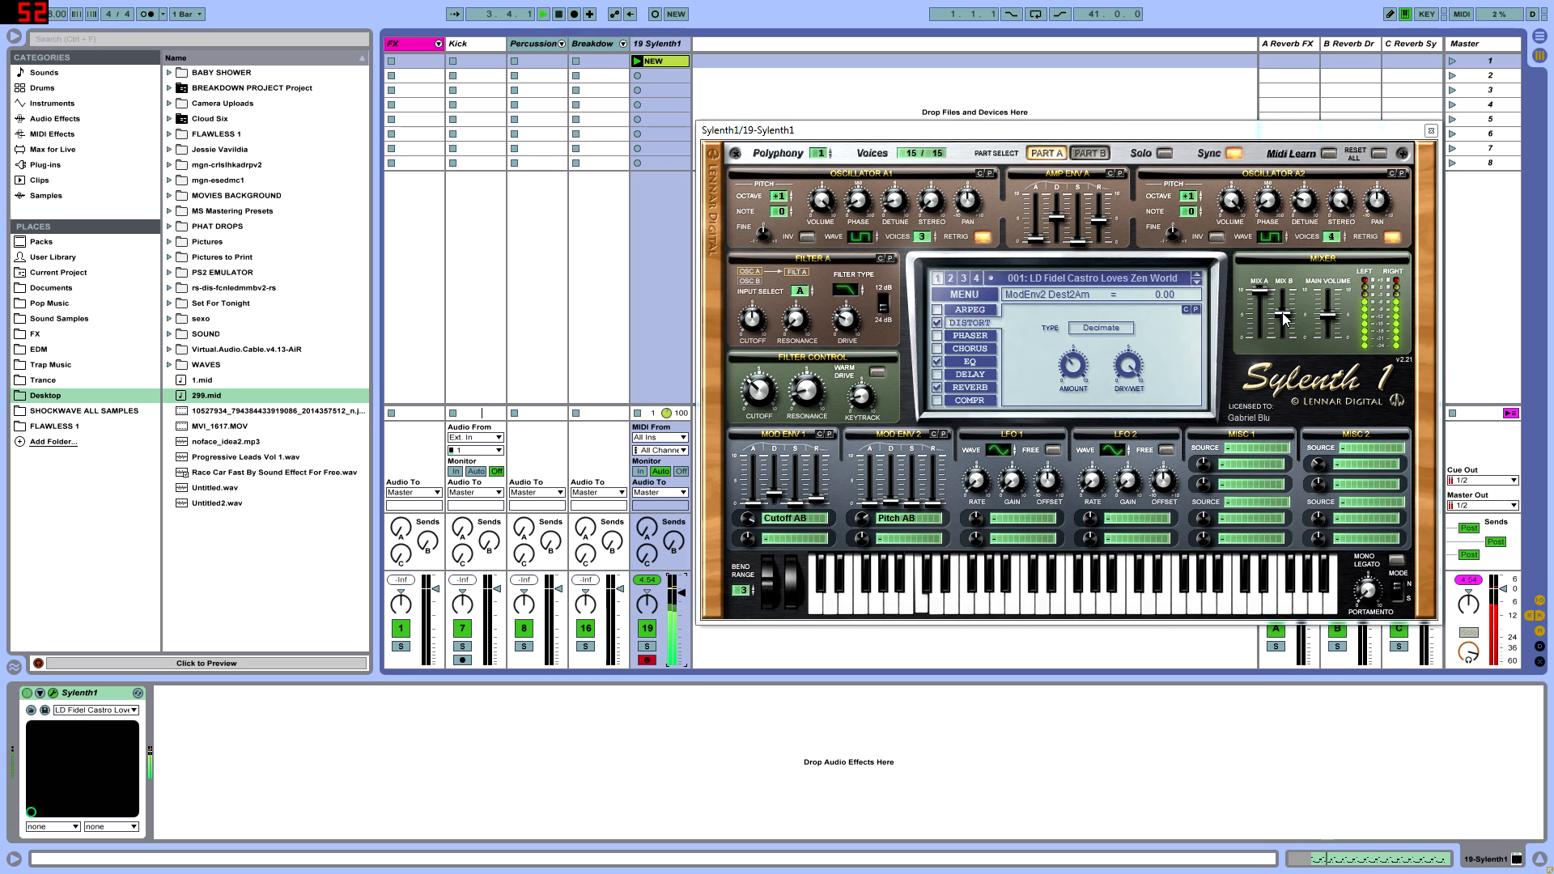
{"action": "left_click_drag", "start_coordinate": [1259, 291], "coordinate": [1327, 295]}
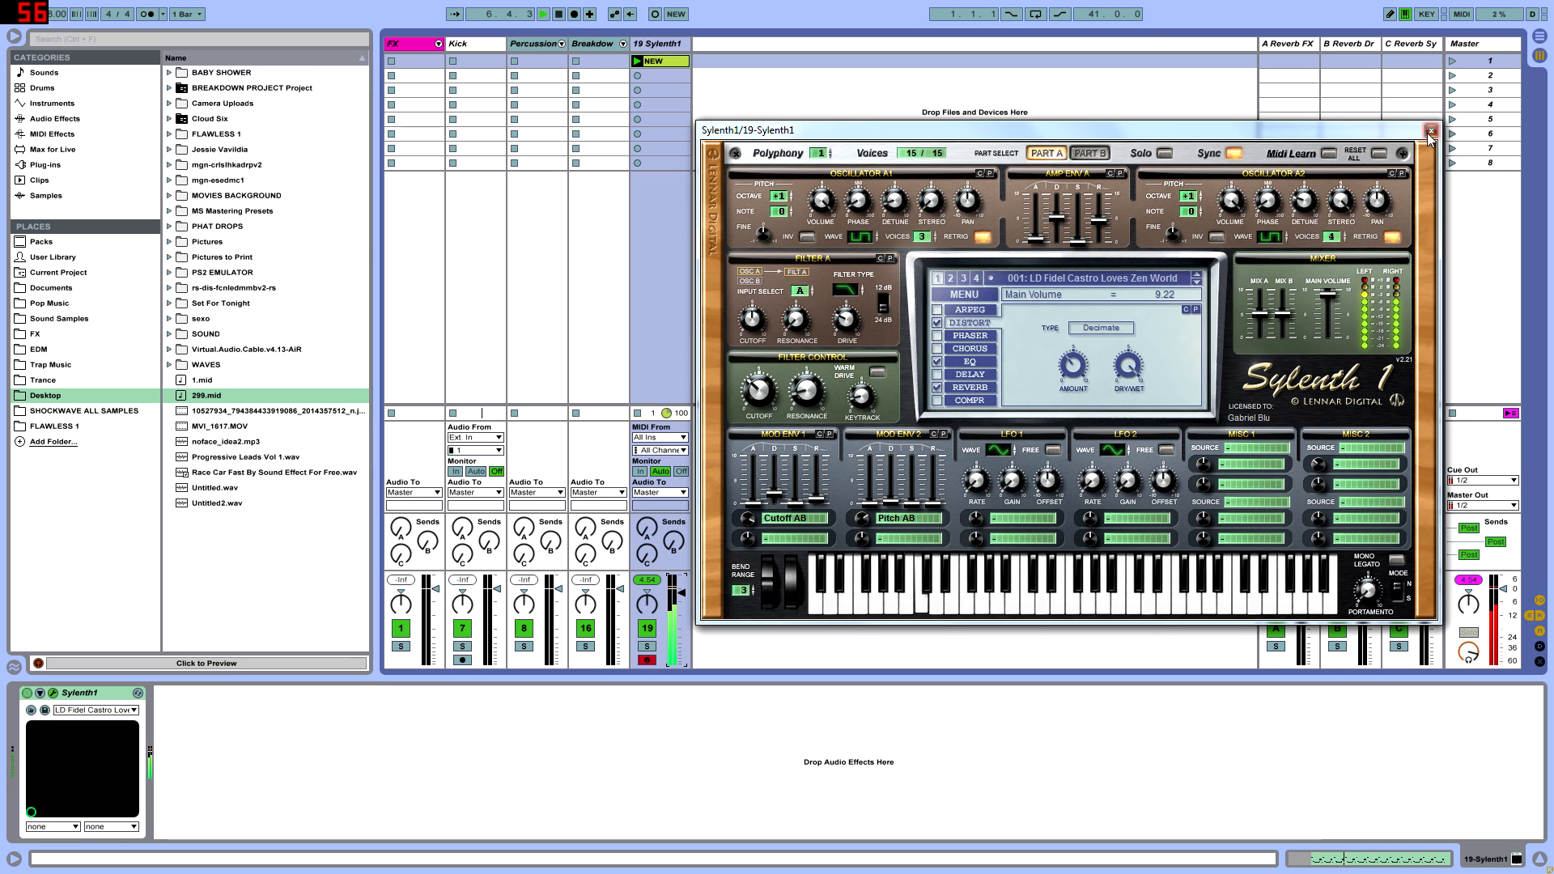
{"action": "left_click", "coordinate": [1431, 130]}
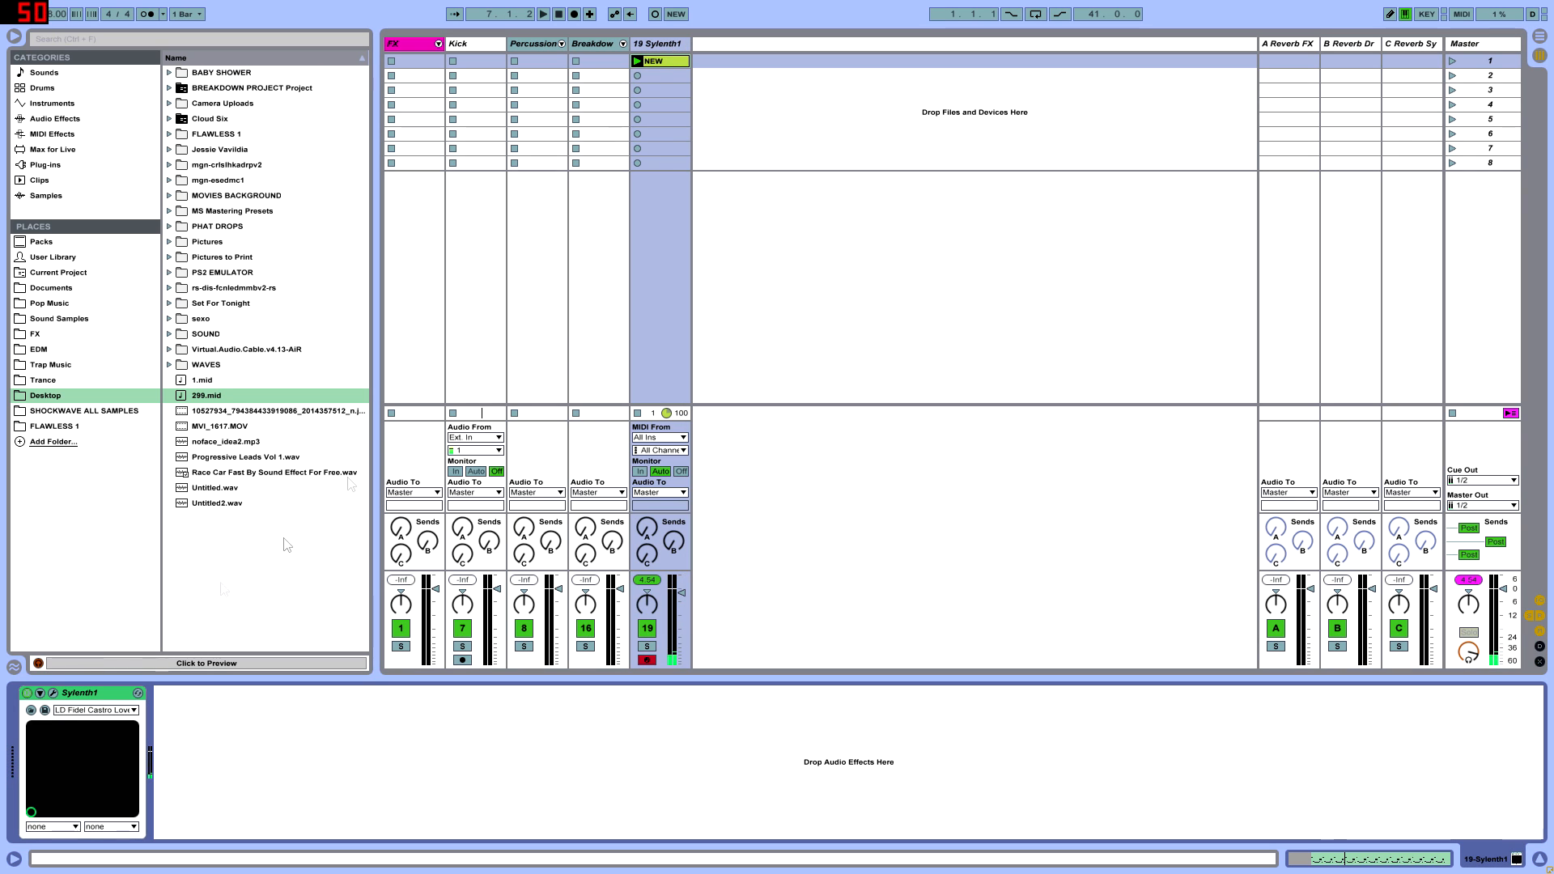
Step: Reopen the Sylenth1 plugin window and move it over the browser area
{"action": "left_click", "coordinate": [53, 693]}
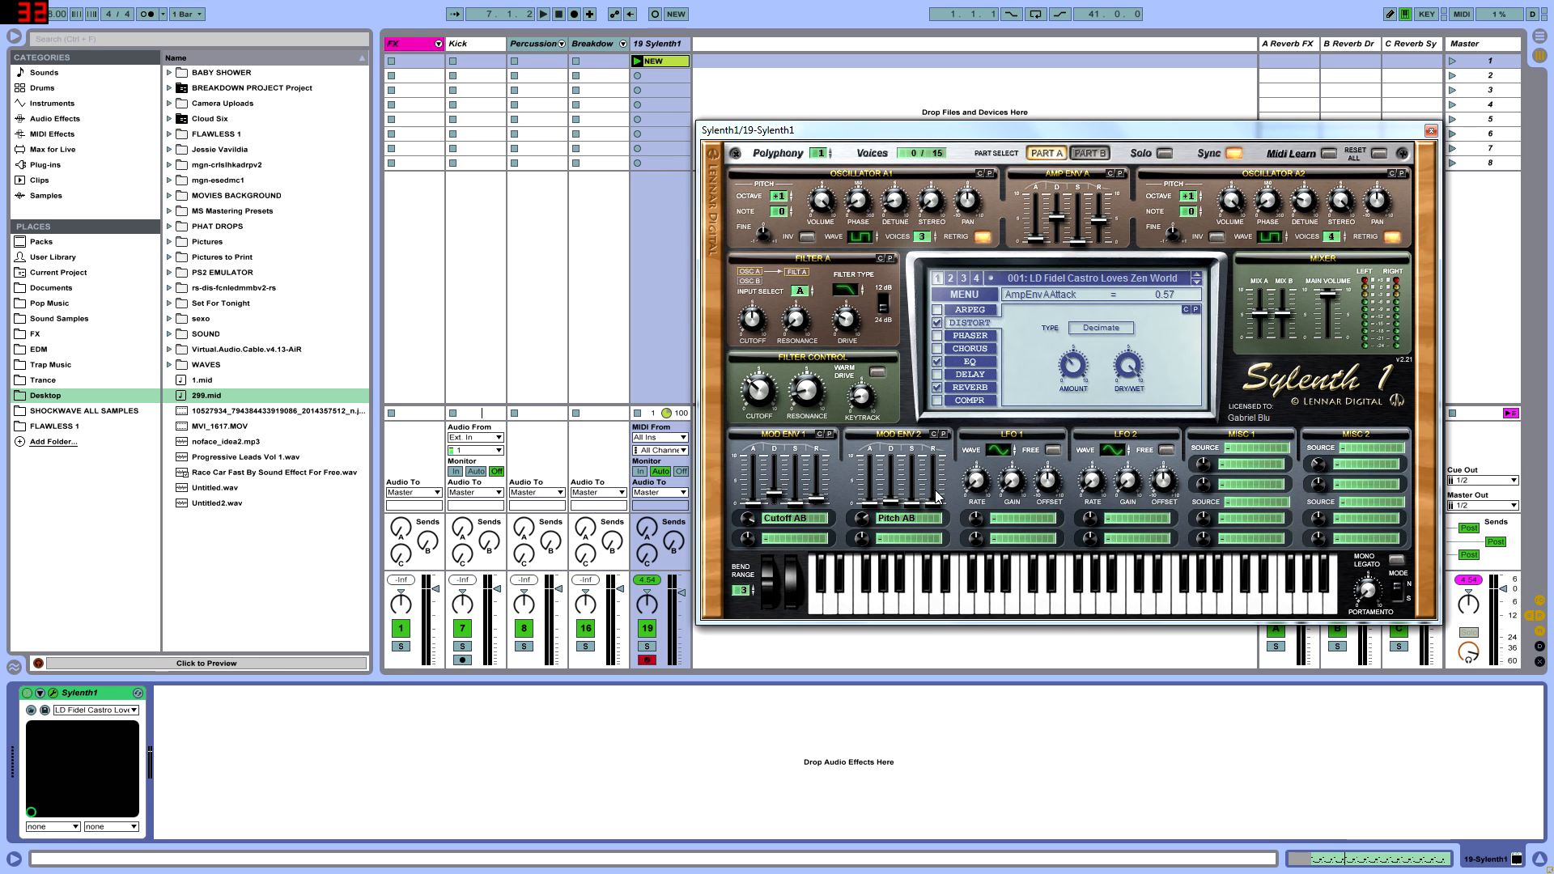
{"action": "left_click_drag", "start_coordinate": [862, 134], "coordinate": [384, 170]}
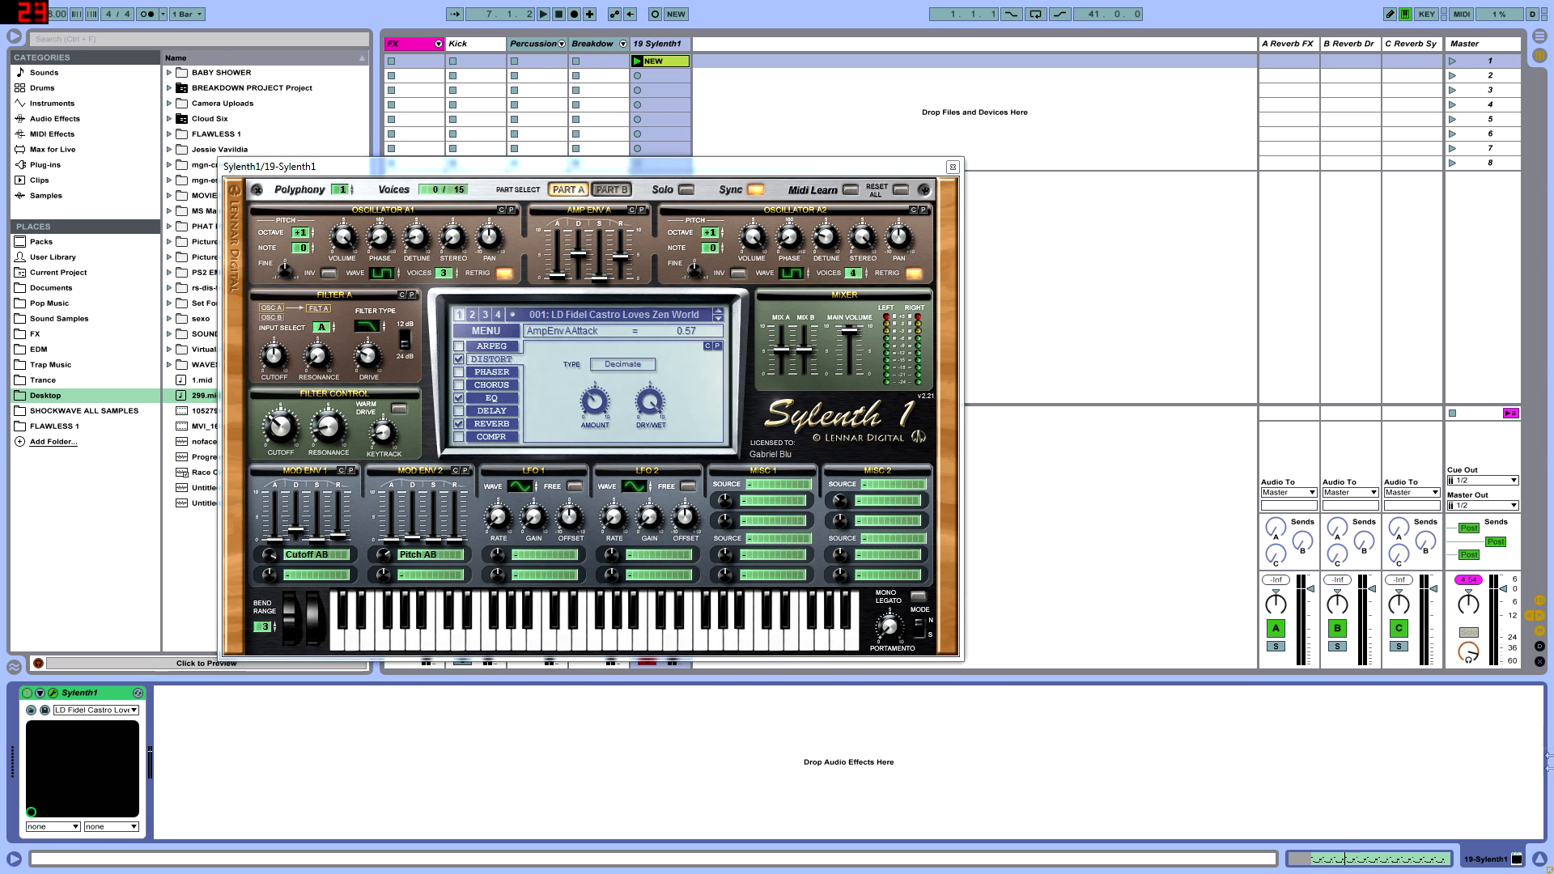
{"action": "key", "text": "F11"}
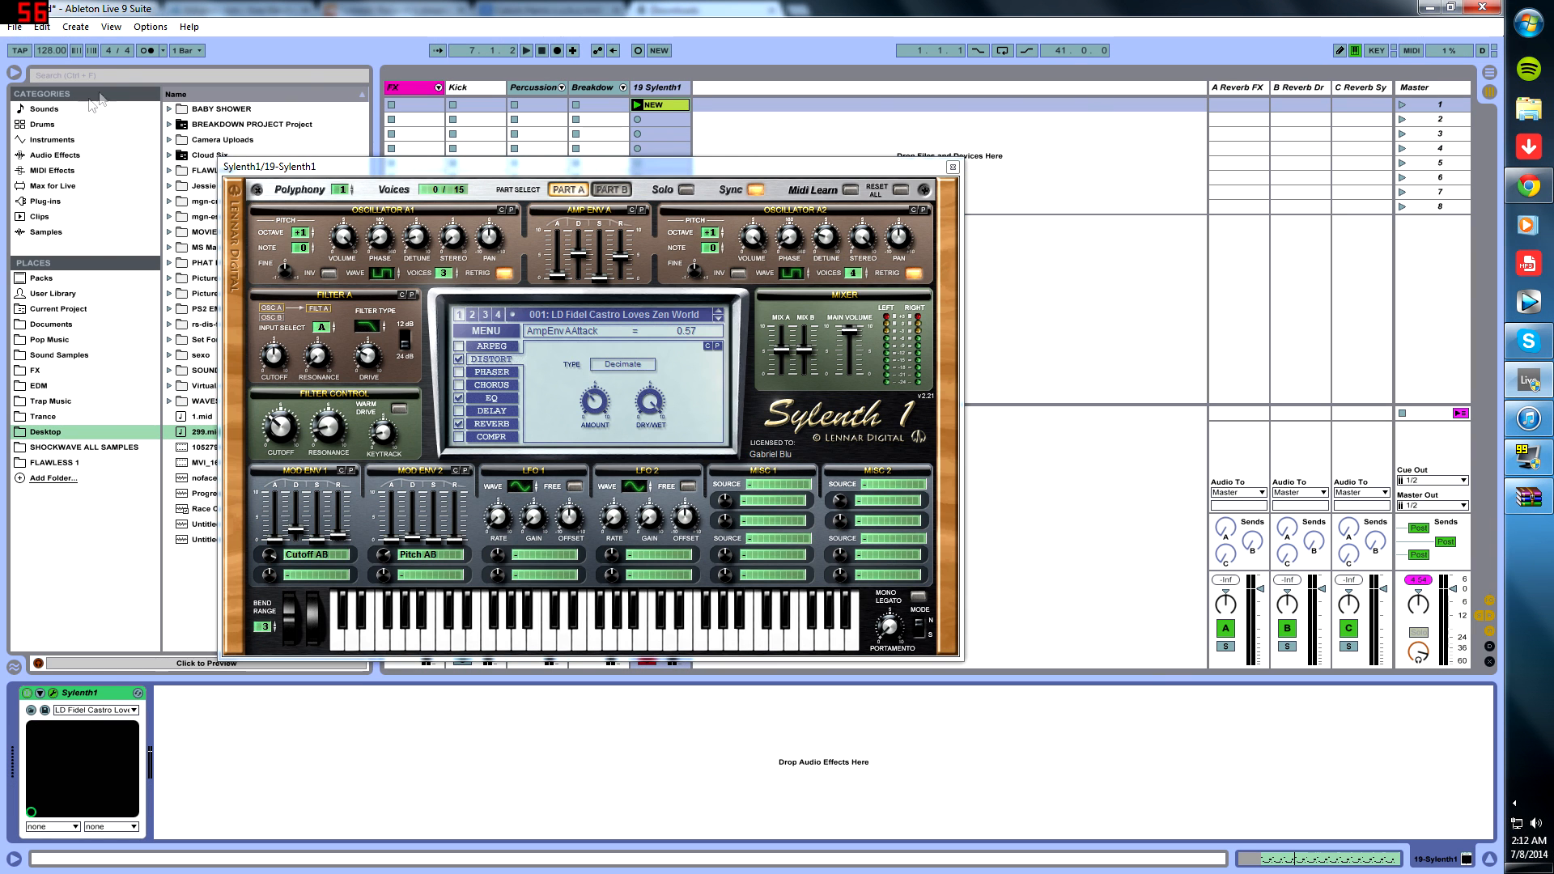
{"action": "left_click", "coordinate": [111, 26]}
{"action": "left_click", "coordinate": [129, 44]}
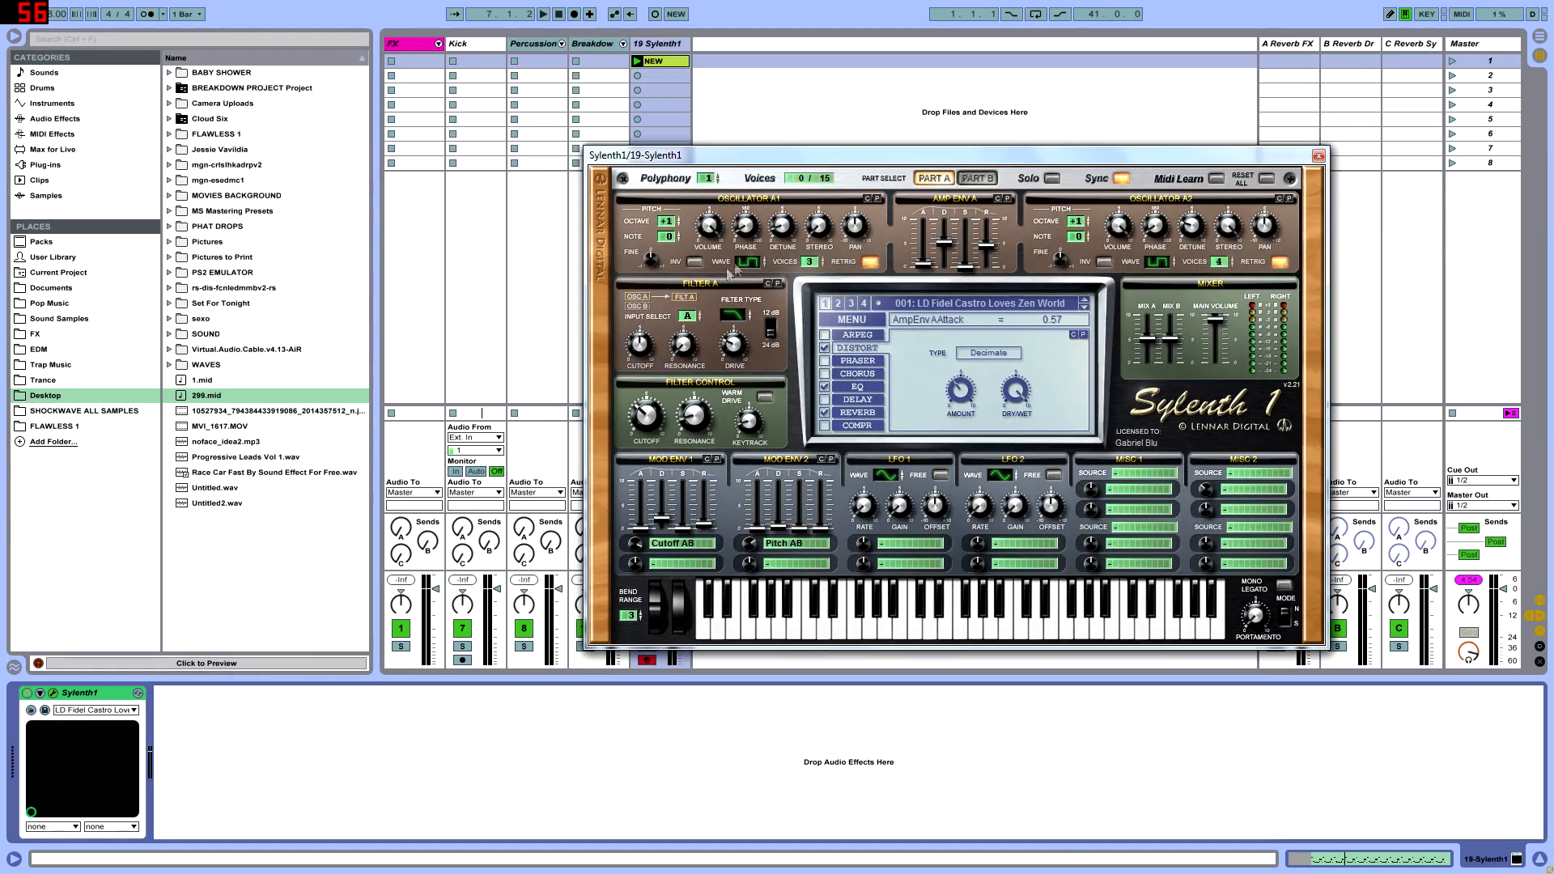
Step: Review the polyphony and oscillator A1's octave and retrigger settings, sounding two notes on the synth's keyboard
{"action": "left_click", "coordinate": [710, 178]}
{"action": "left_click", "coordinate": [717, 186]}
{"action": "left_click_drag", "start_coordinate": [800, 160], "coordinate": [754, 116]}
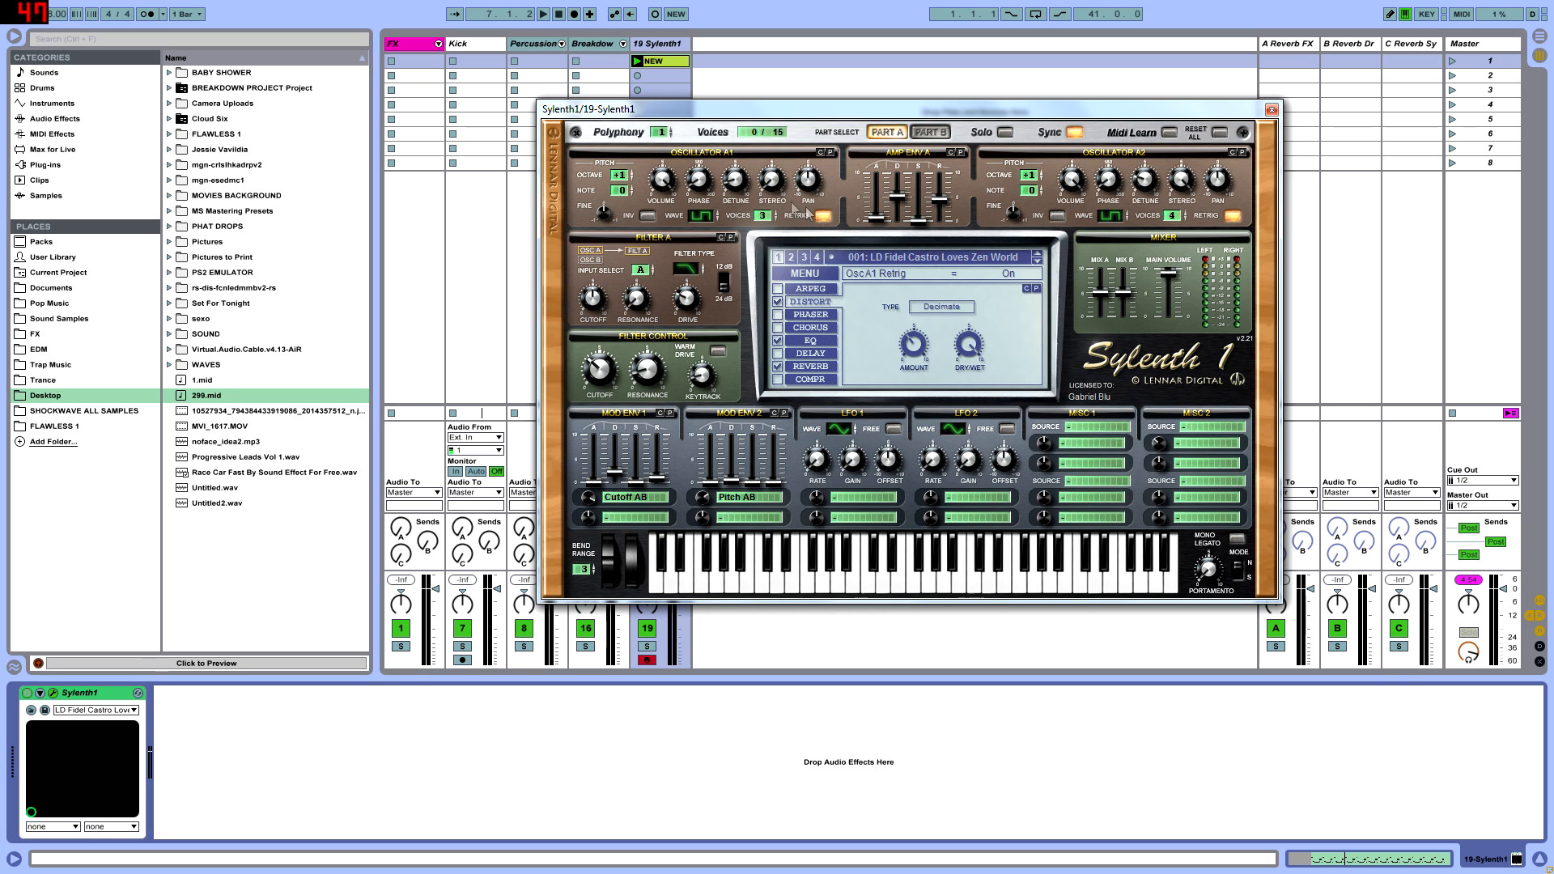
{"action": "mouse_move", "coordinate": [702, 187]}
{"action": "mouse_move", "coordinate": [822, 215]}
{"action": "left_click", "coordinate": [821, 588]}
{"action": "left_click", "coordinate": [927, 588]}
{"action": "left_click_drag", "start_coordinate": [712, 116], "coordinate": [797, 176]}
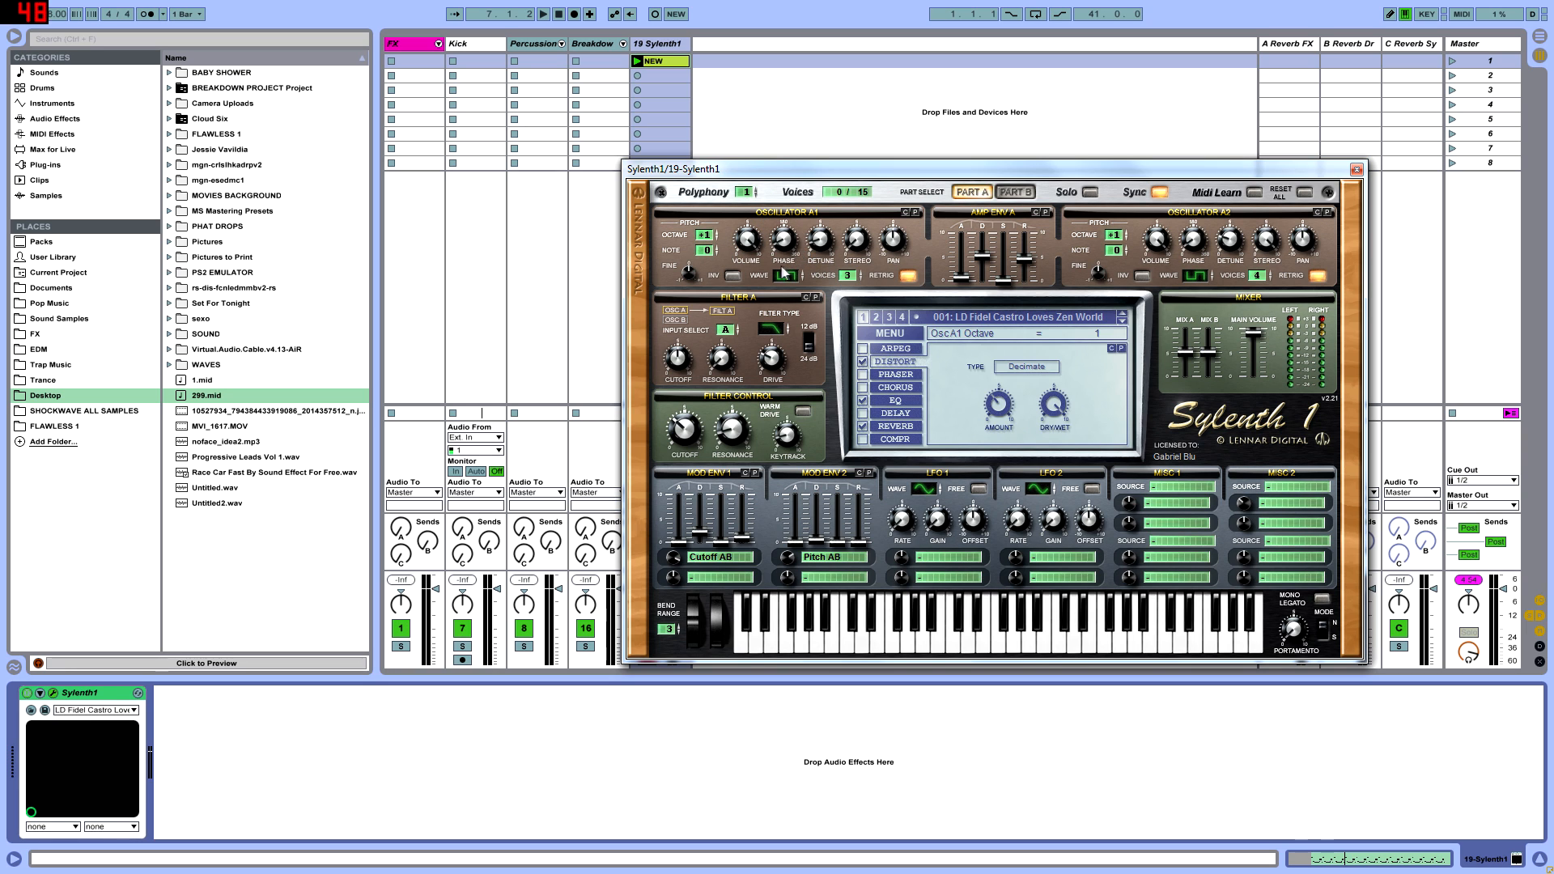
Step: Display oscillator A1's phase, detune and voices values
{"action": "left_click", "coordinate": [784, 241]}
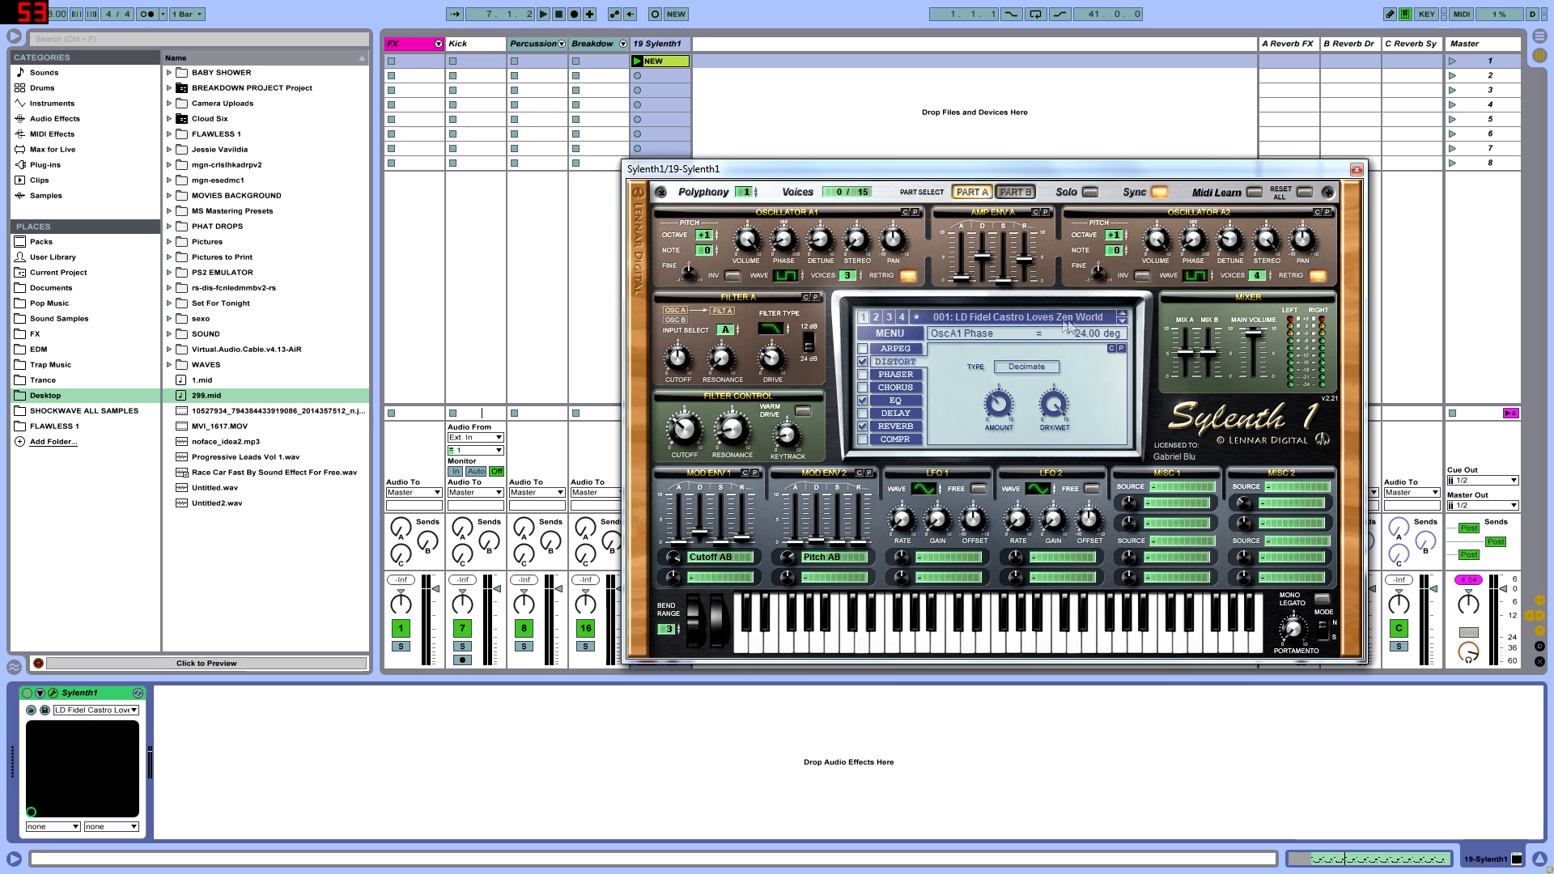
{"action": "left_click", "coordinate": [816, 247]}
{"action": "left_click", "coordinate": [845, 275]}
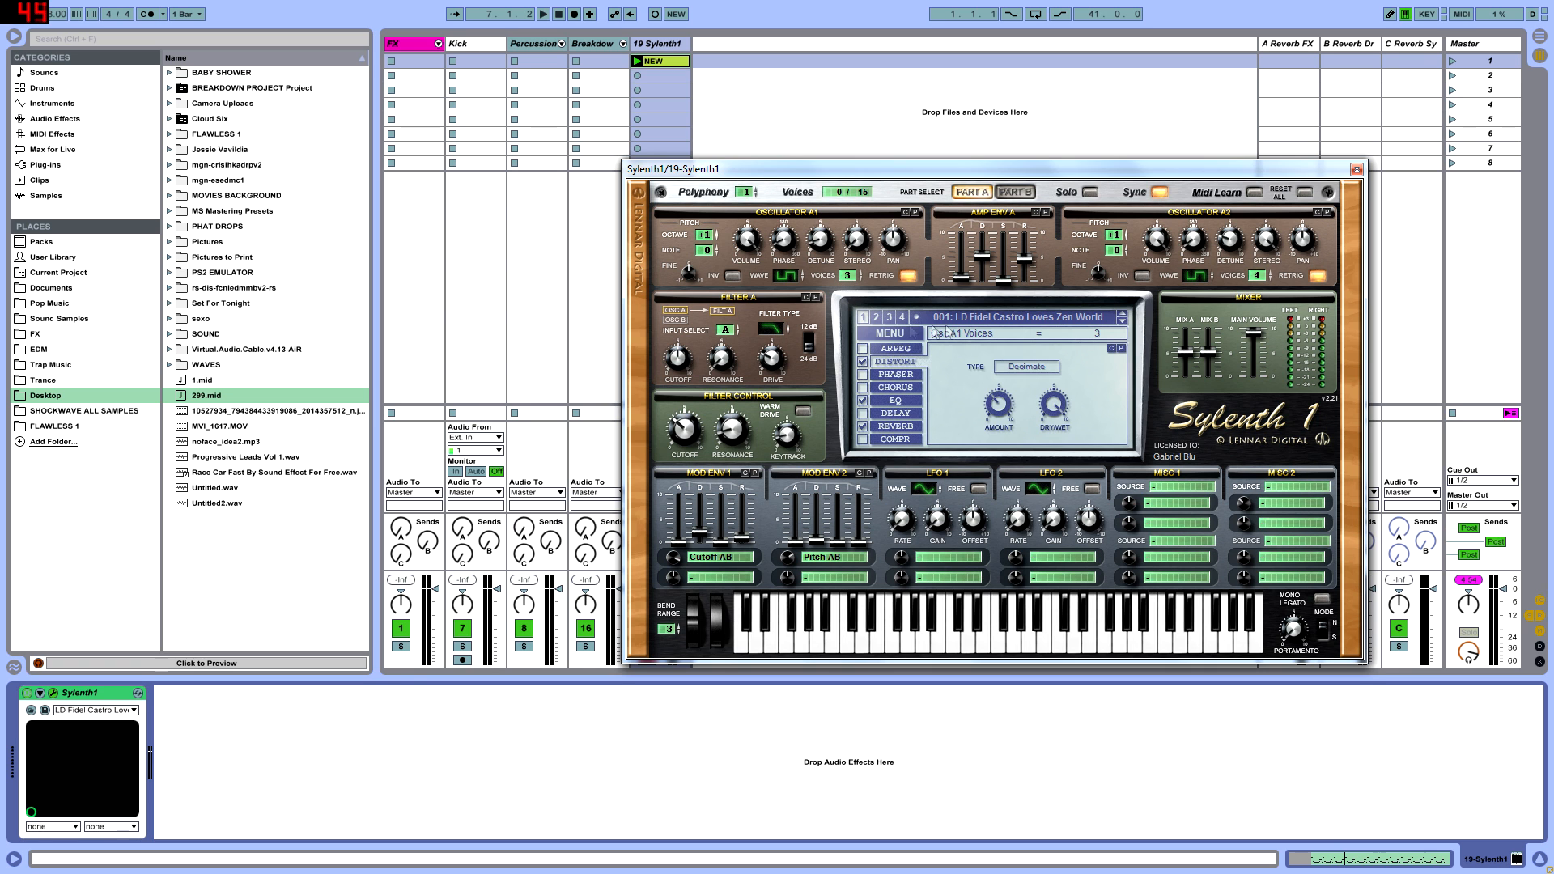
{"action": "left_click_drag", "start_coordinate": [843, 168], "coordinate": [793, 228]}
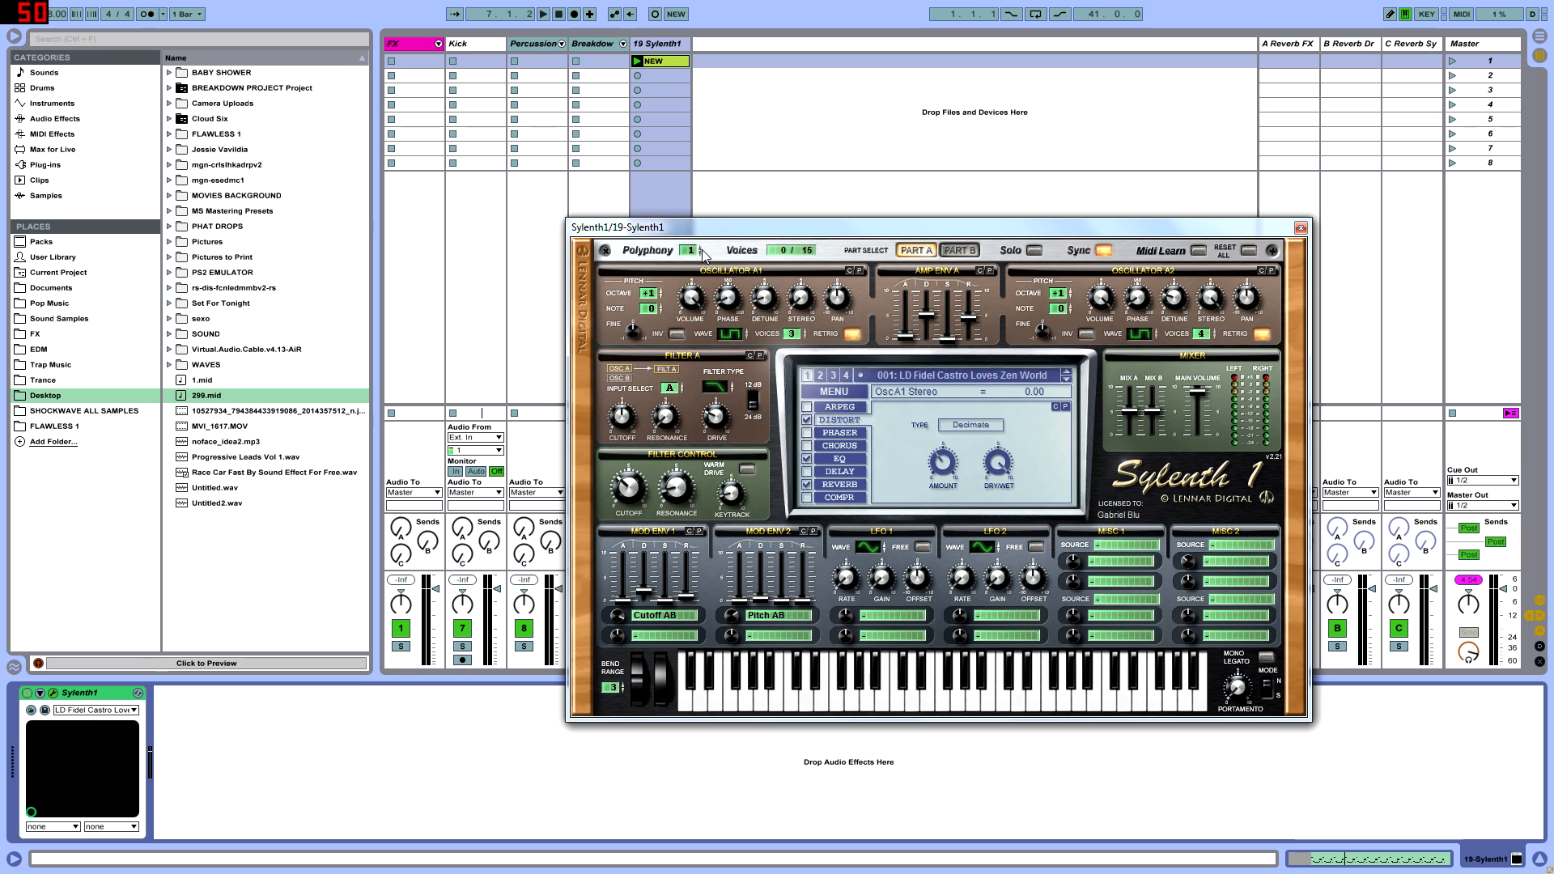
Step: Sweep oscillator A1's stereo width up and down to demonstrate its range
{"action": "left_click_drag", "start_coordinate": [807, 313], "coordinate": [786, 484]}
{"action": "left_click_drag", "start_coordinate": [802, 303], "coordinate": [826, 107]}
{"action": "left_click_drag", "start_coordinate": [802, 303], "coordinate": [800, 413]}
{"action": "left_click", "coordinate": [805, 420]}
Step: Inspect amp envelope A's attack, decay and release, and check Part B's oscillators before returning to Part A
{"action": "left_click", "coordinate": [906, 337]}
{"action": "left_click", "coordinate": [922, 315]}
{"action": "left_click", "coordinate": [971, 319]}
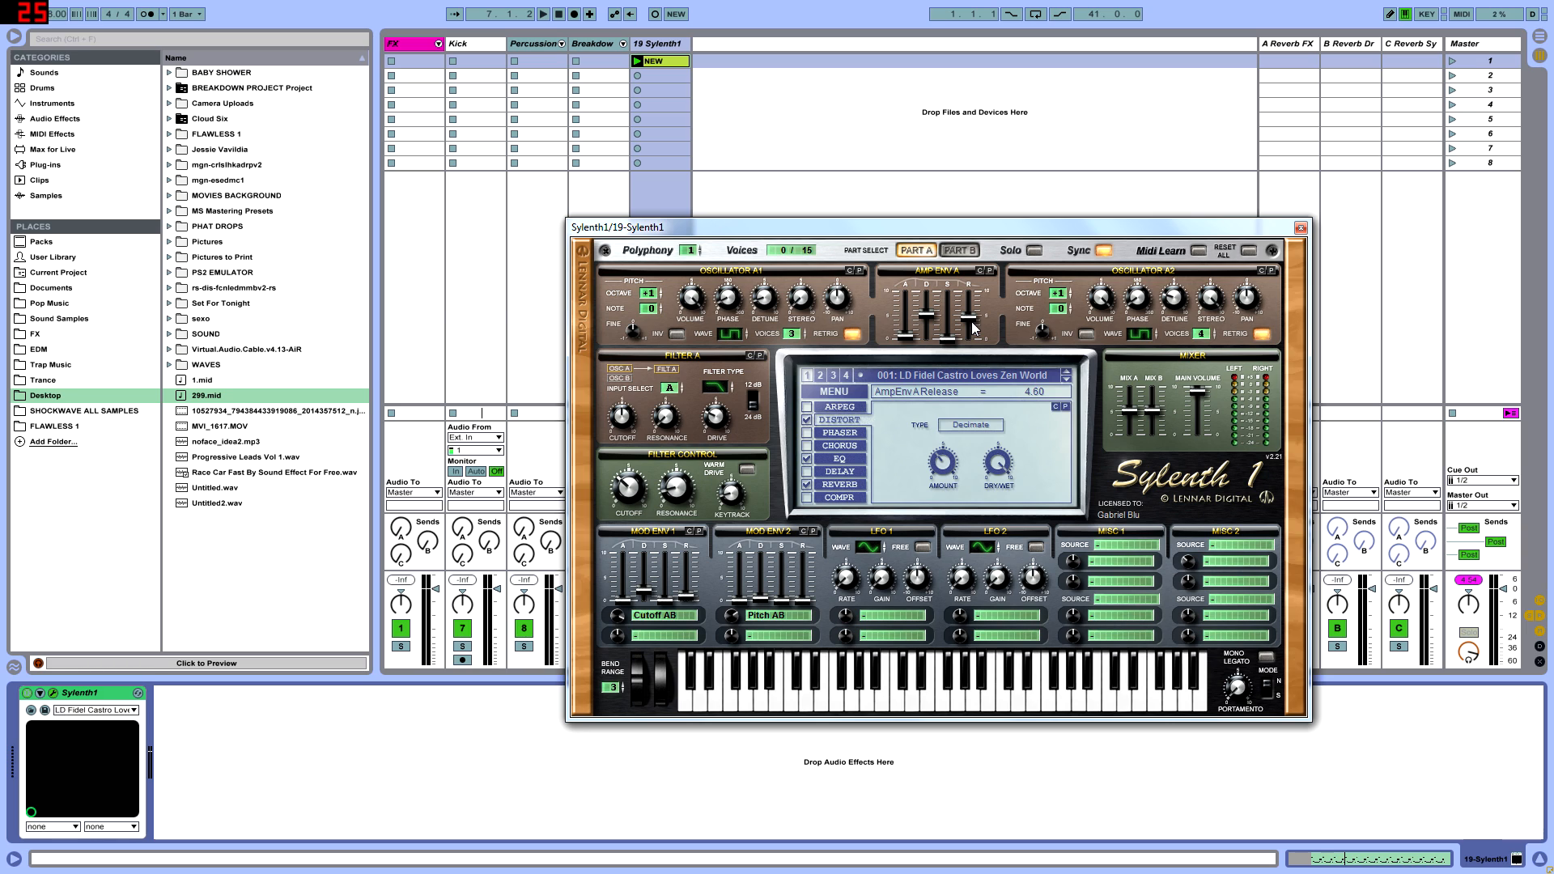
{"action": "left_click", "coordinate": [955, 252]}
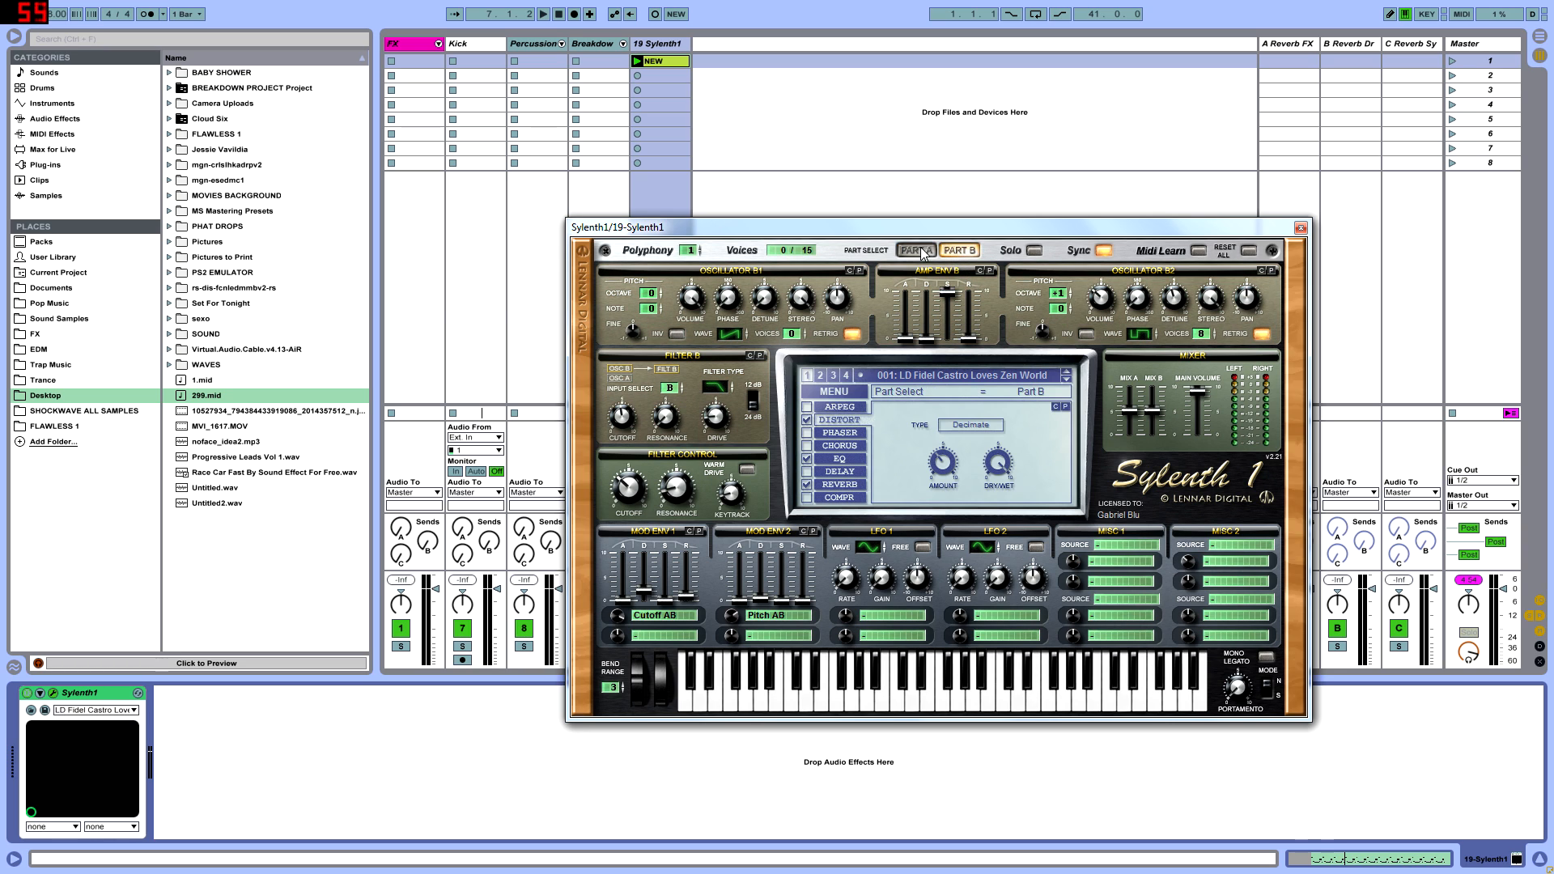
{"action": "left_click", "coordinate": [918, 252]}
Step: Display oscillator A2's phase, detune, stereo and pan values
{"action": "mouse_move", "coordinate": [1197, 339]}
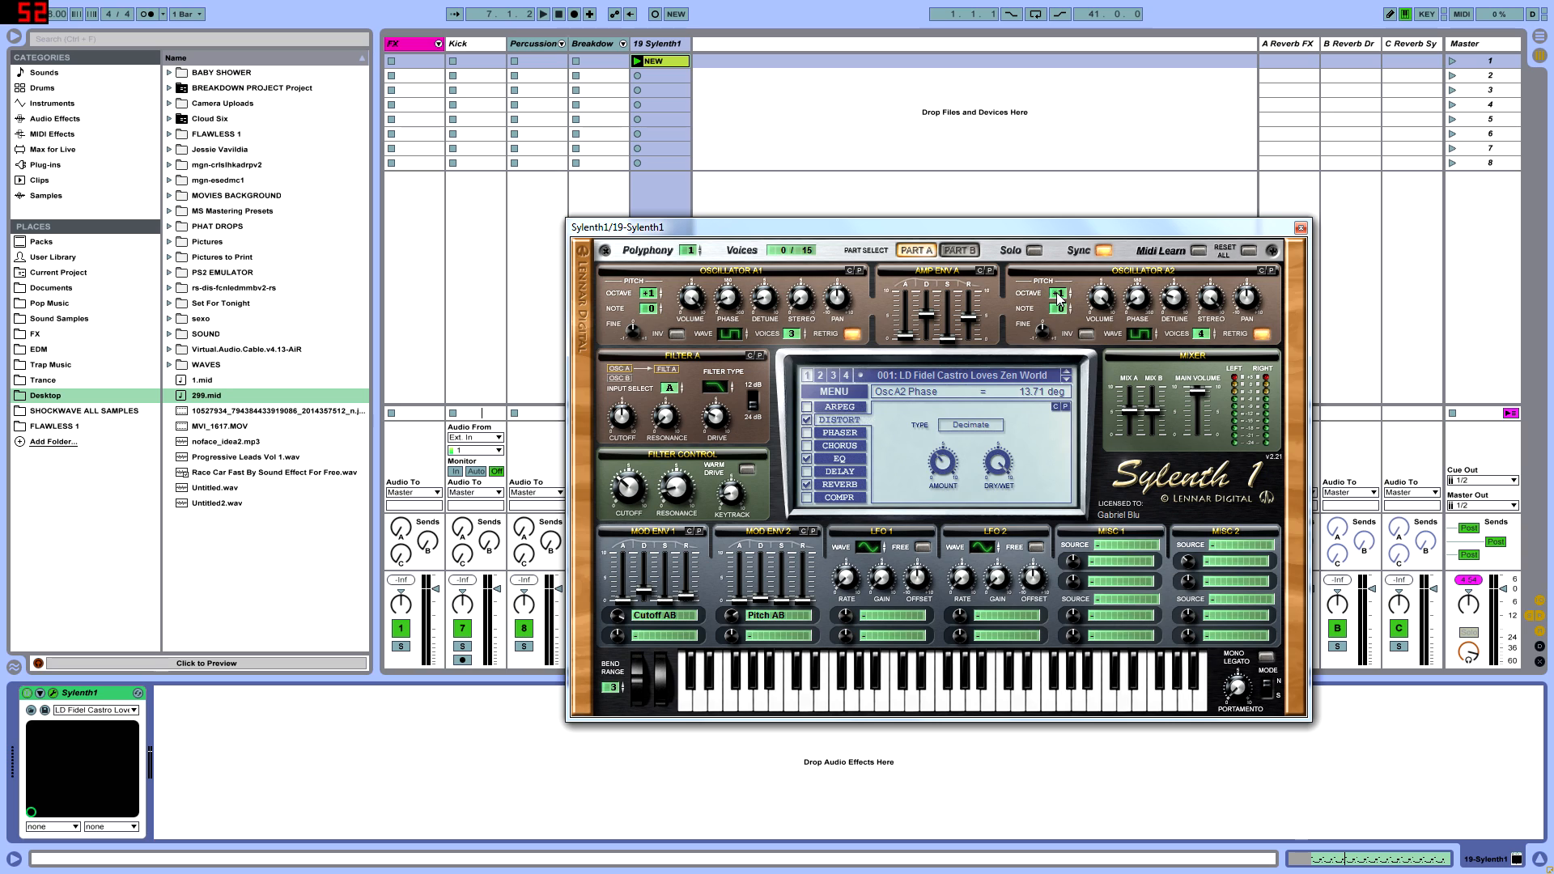
{"action": "left_click", "coordinate": [1176, 310]}
{"action": "left_click", "coordinate": [1215, 292]}
{"action": "left_click", "coordinate": [1253, 300]}
Step: Try Filter A's input selection at AB, look at Part B, and return the input to A
{"action": "left_click", "coordinate": [674, 389]}
{"action": "left_click", "coordinate": [690, 391]}
{"action": "left_click", "coordinate": [673, 386]}
{"action": "left_click", "coordinate": [961, 252]}
{"action": "left_click", "coordinate": [909, 252]}
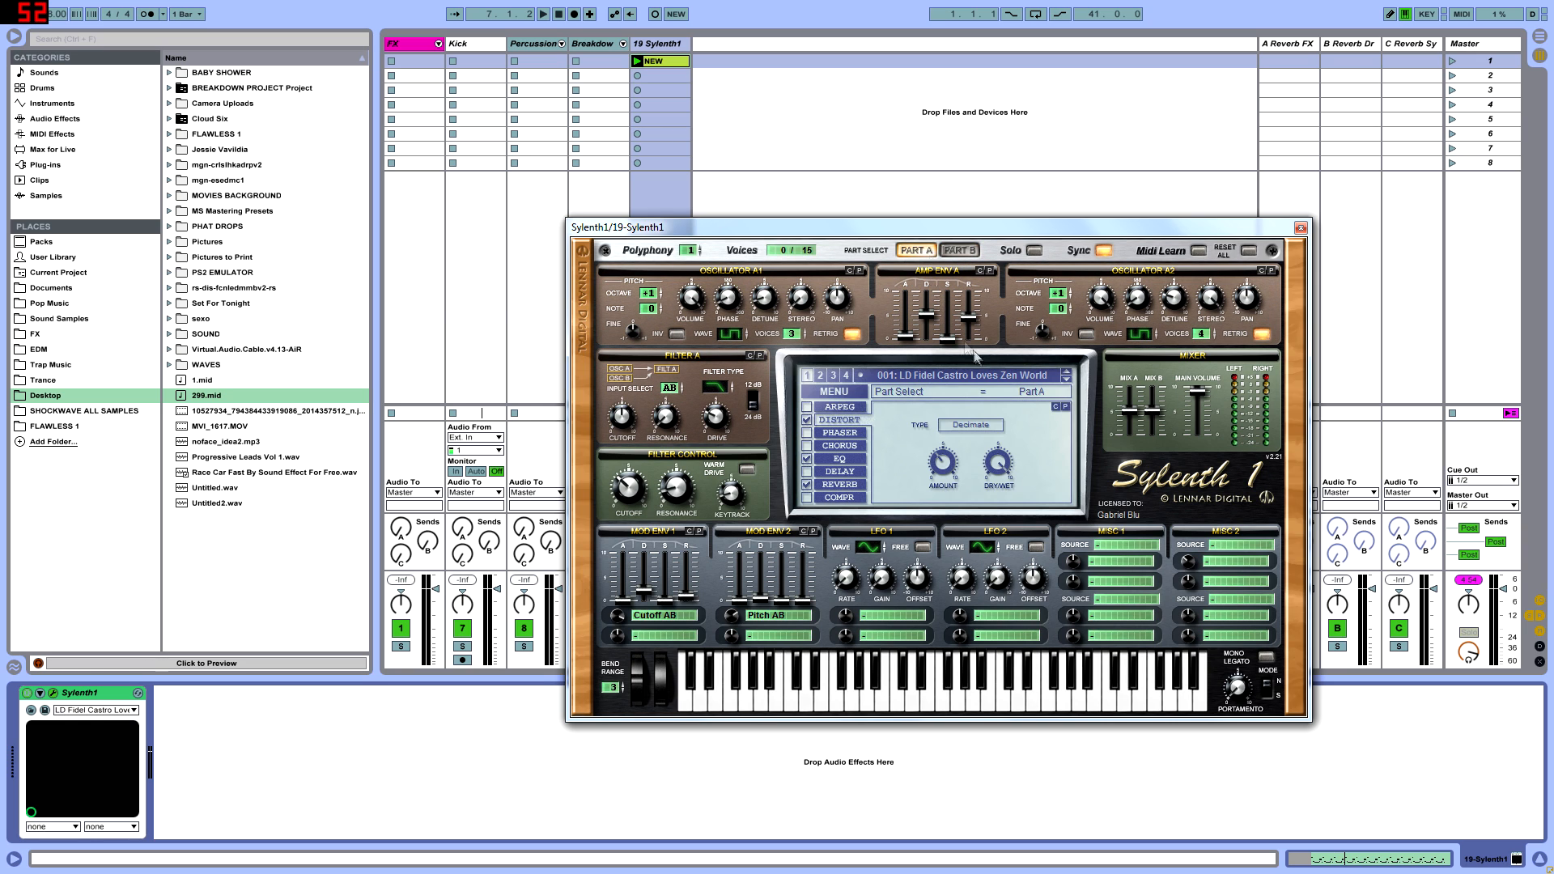
{"action": "left_click", "coordinate": [678, 397]}
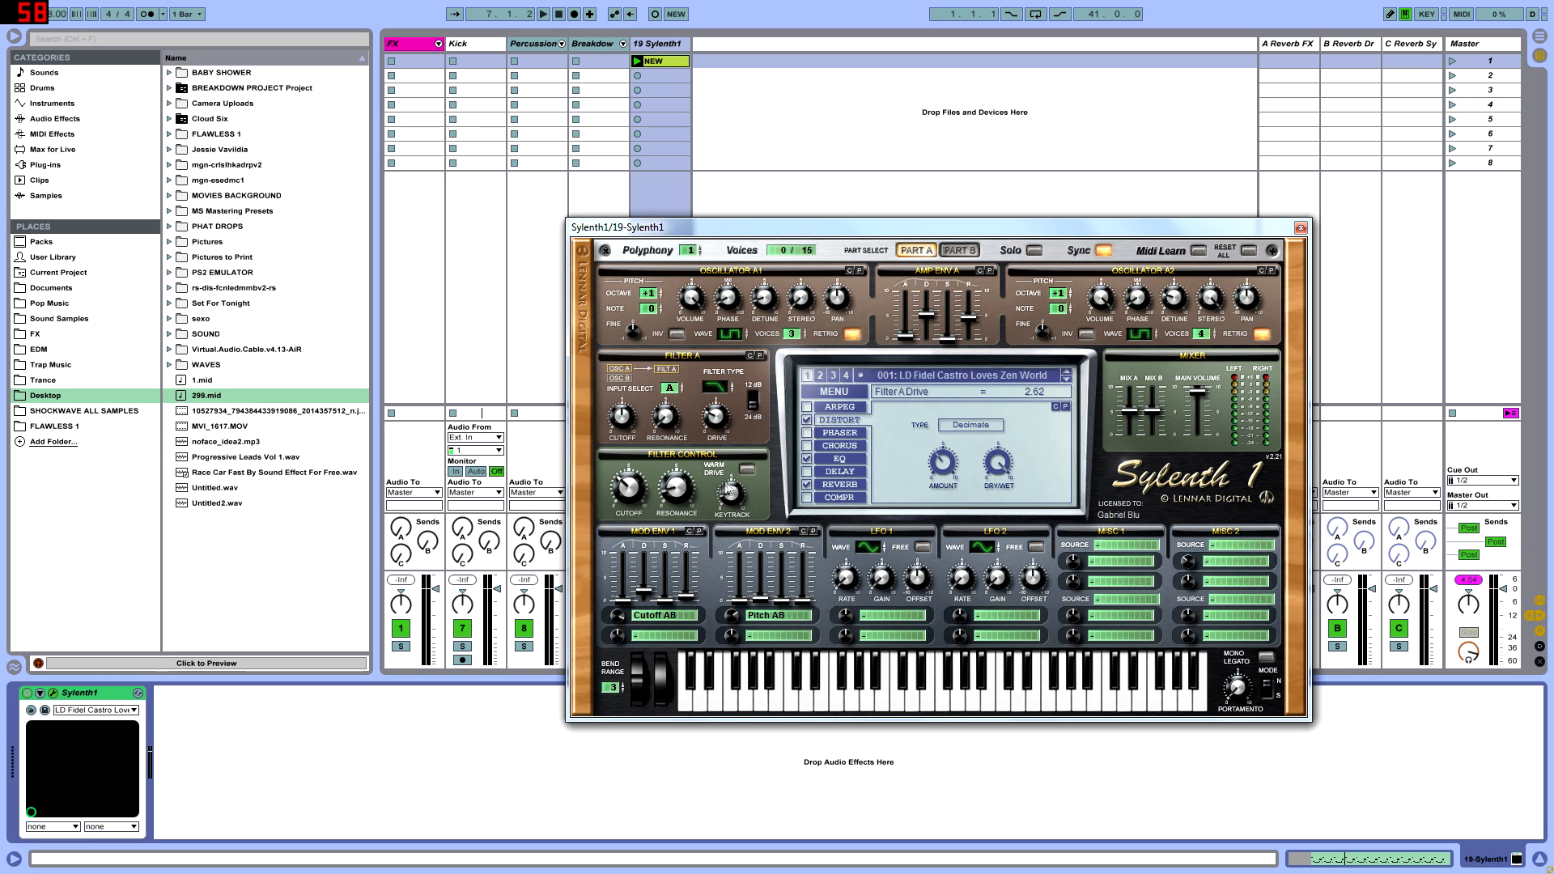
Step: Display the filter control's cutoff and resonance and Filter A's own cutoff
{"action": "left_click_drag", "start_coordinate": [626, 502], "coordinate": [631, 502]}
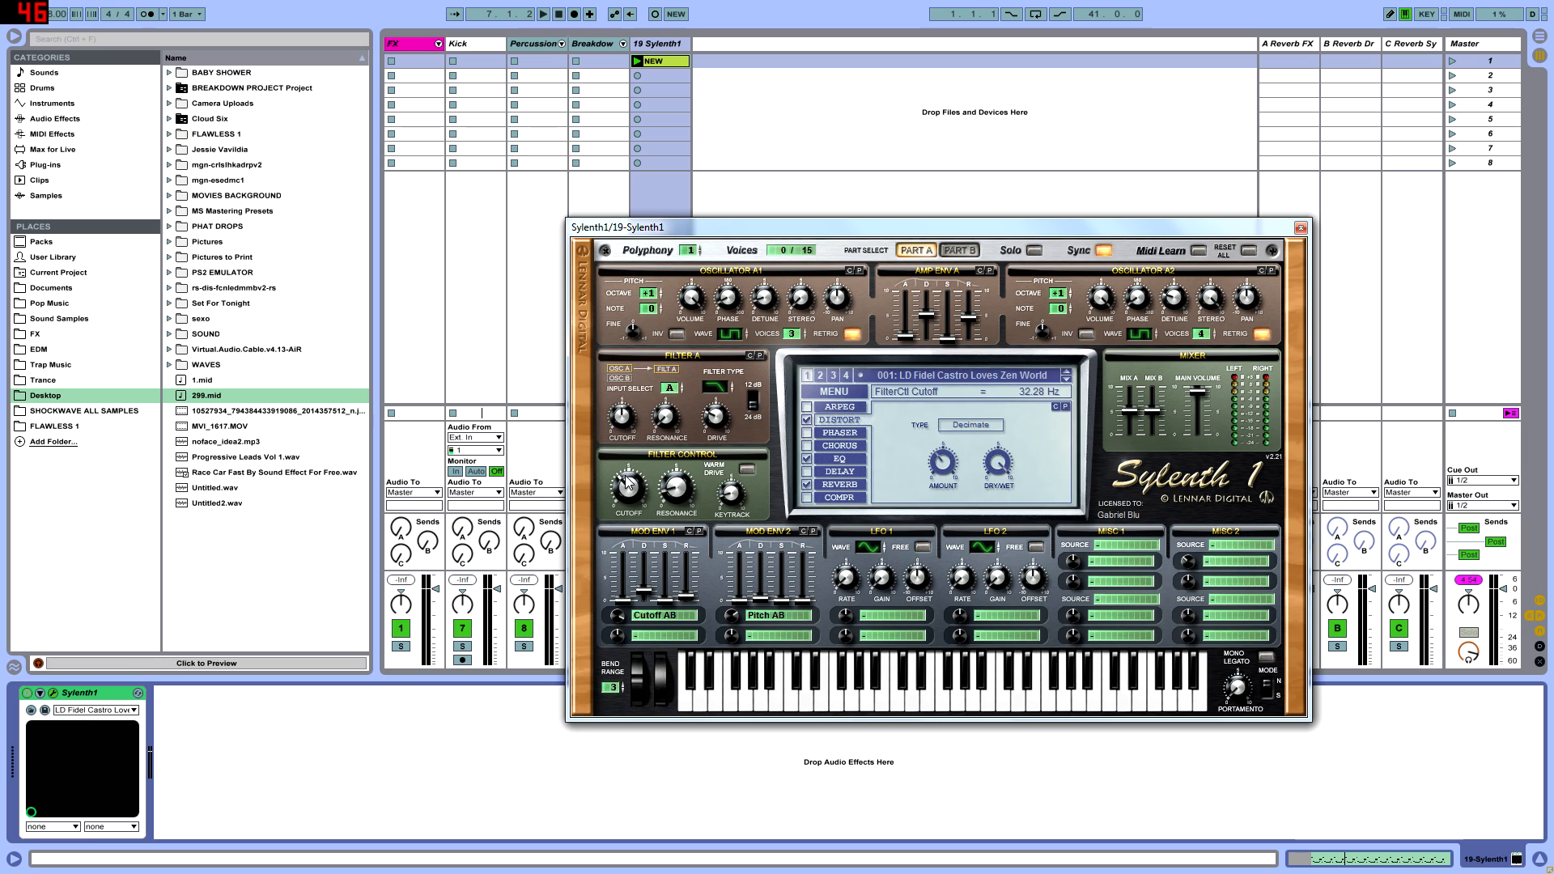
{"action": "left_click", "coordinate": [670, 507]}
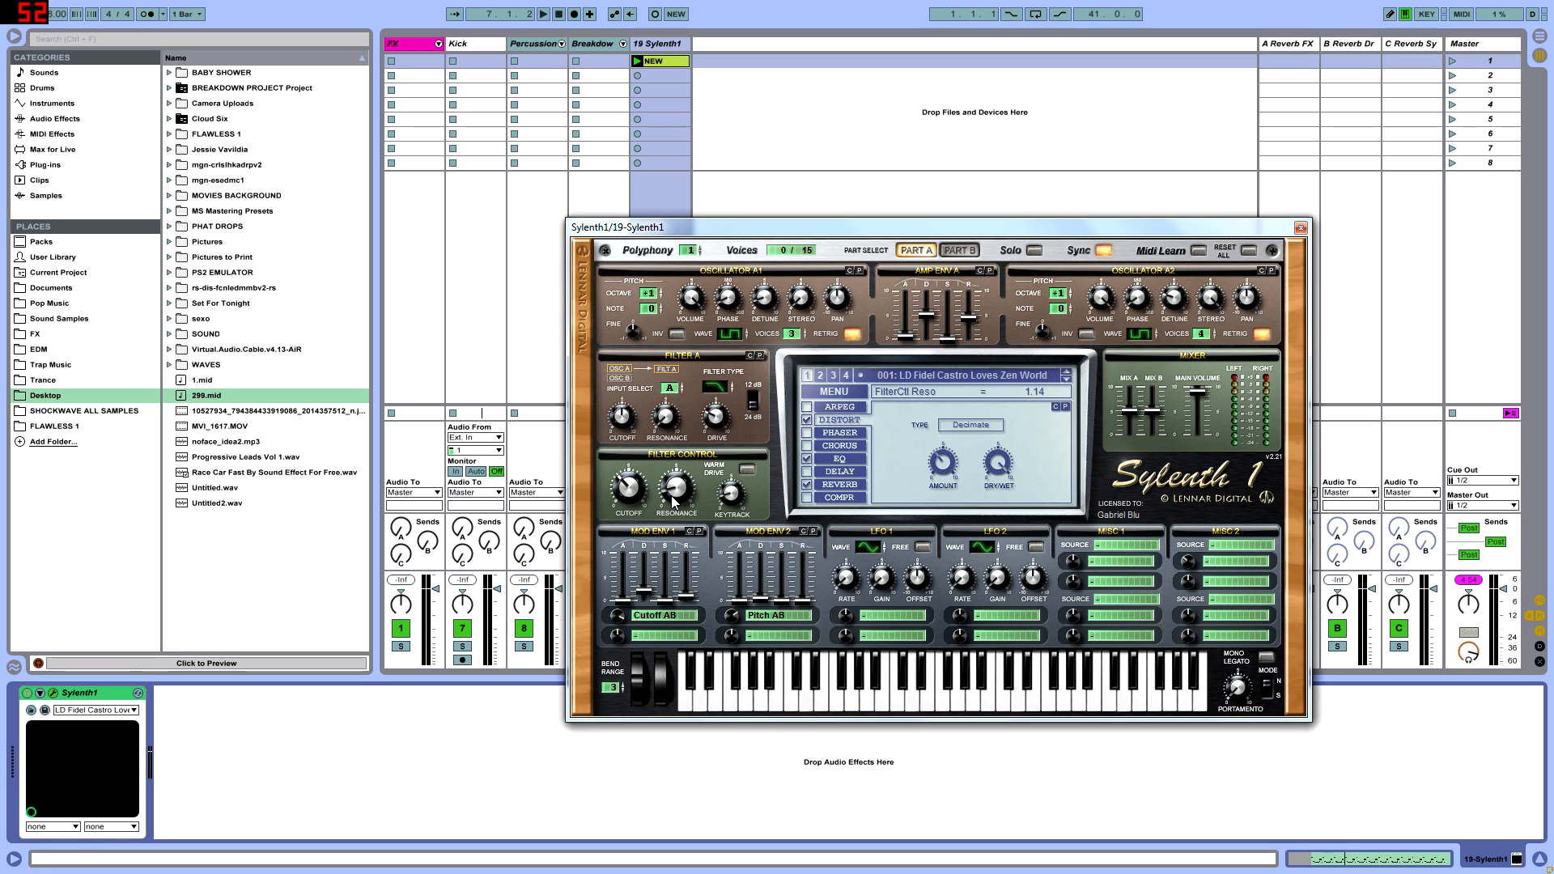
{"action": "left_click", "coordinate": [629, 412]}
Step: Browse the audio effects and add an Auto Filter after Sylenth1 on the track
{"action": "left_click", "coordinate": [52, 103]}
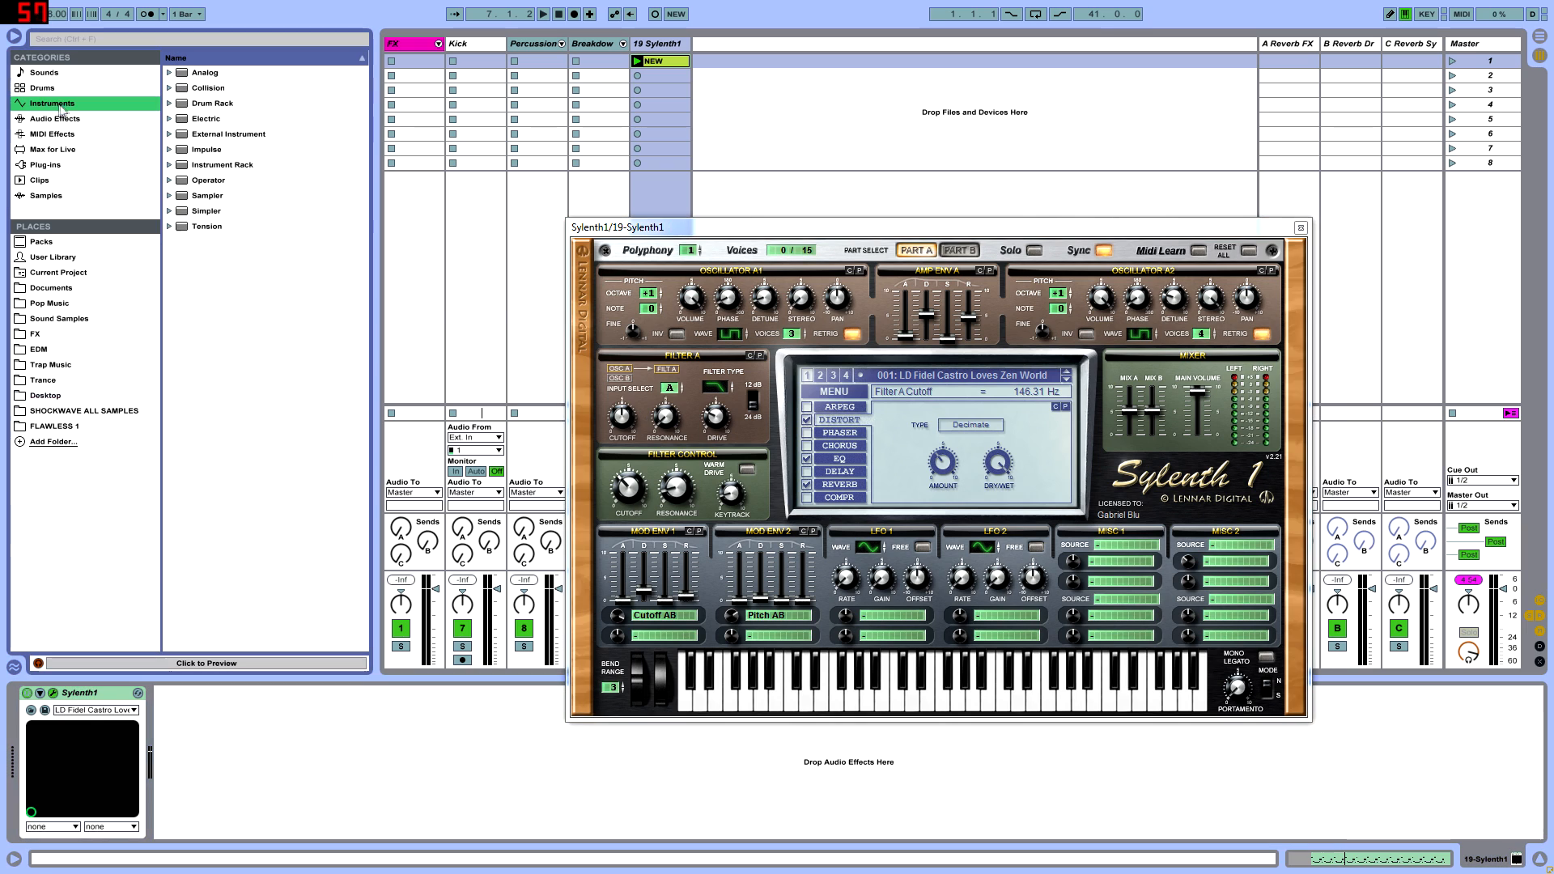
{"action": "left_click", "coordinate": [54, 119]}
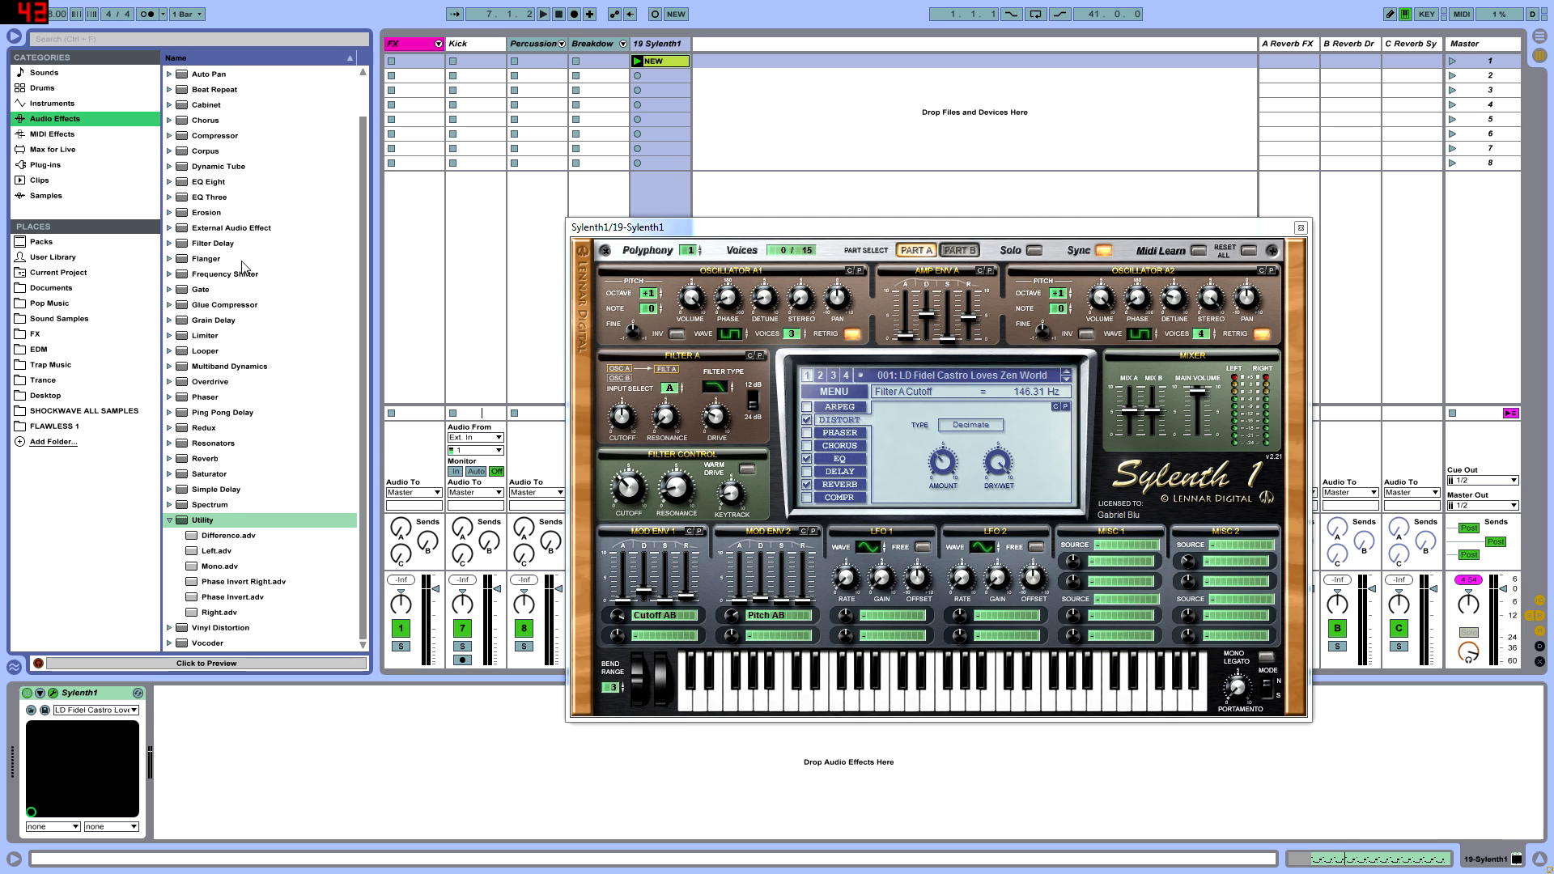
{"action": "left_click", "coordinate": [194, 121]}
{"action": "left_click", "coordinate": [200, 108]}
{"action": "left_click", "coordinate": [212, 139]}
{"action": "left_click", "coordinate": [220, 181]}
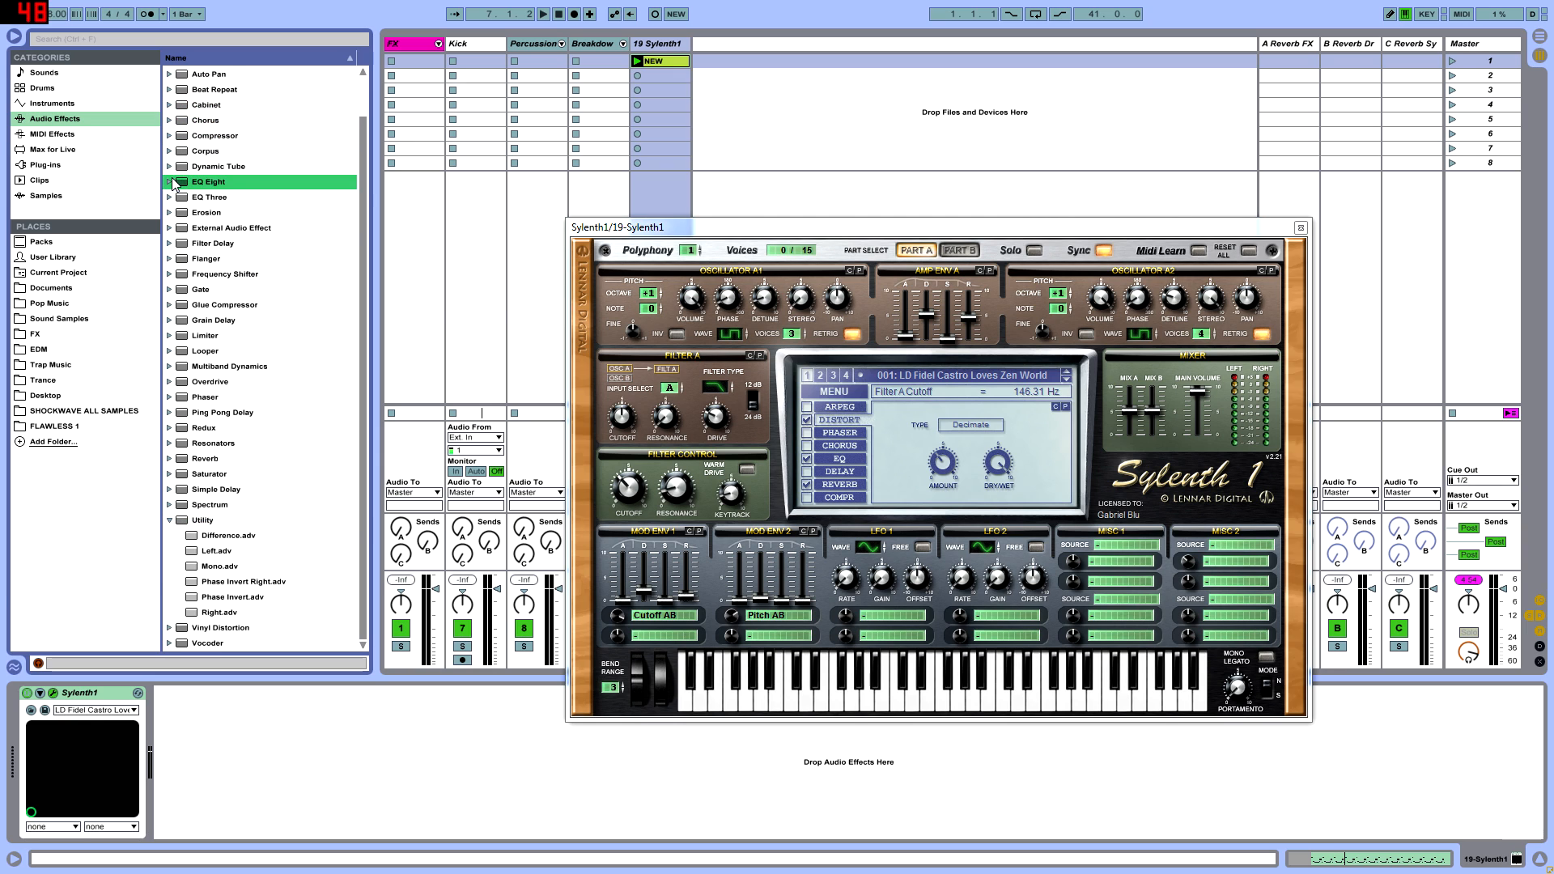
{"action": "left_click", "coordinate": [171, 180]}
{"action": "left_click", "coordinate": [170, 227]}
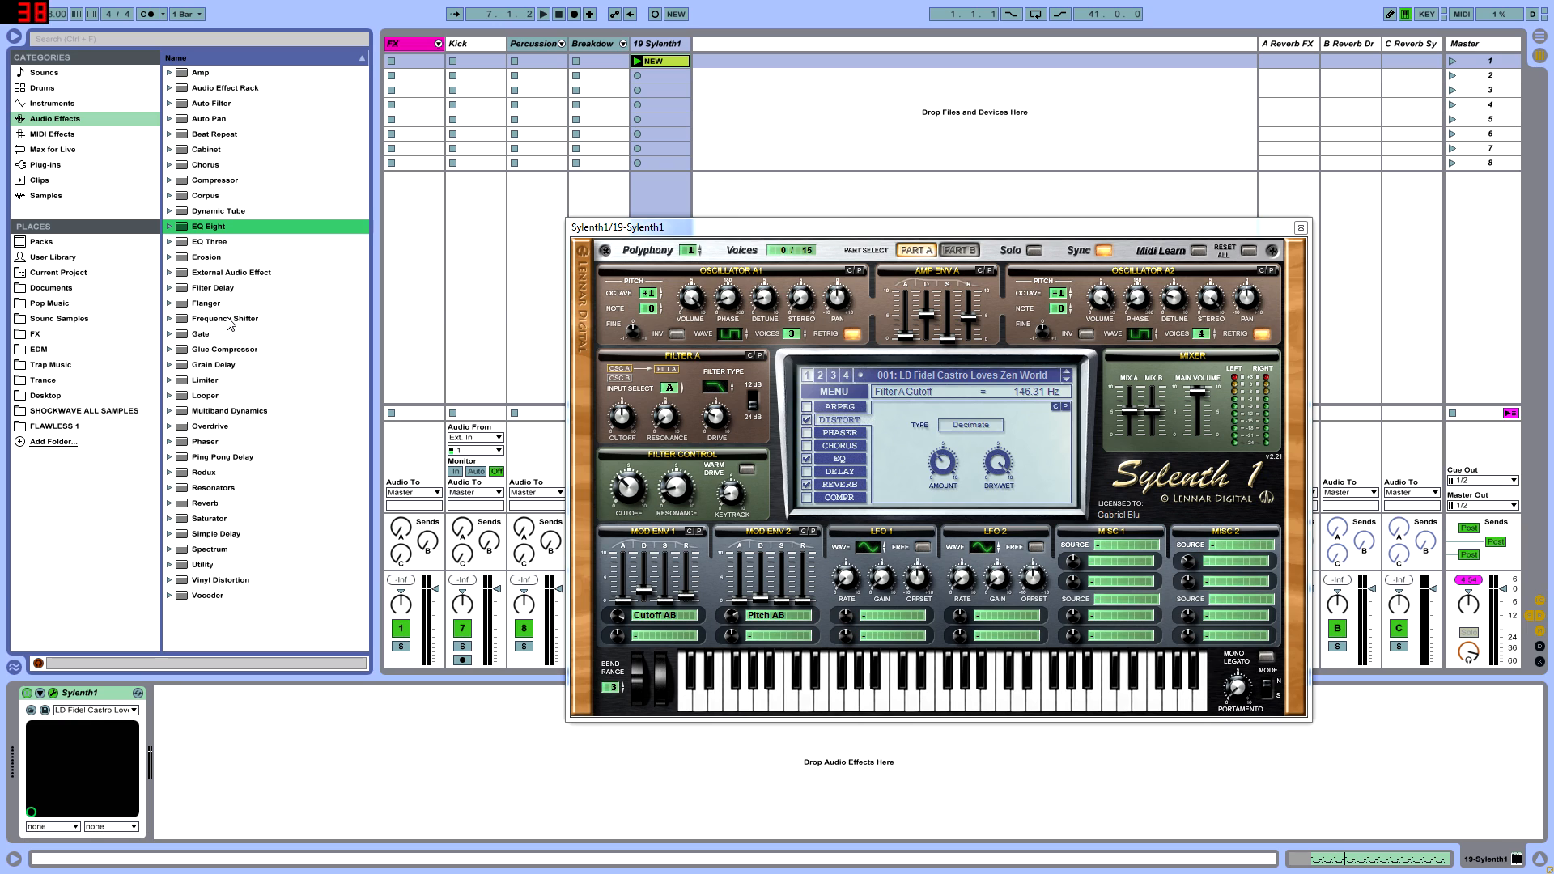
{"action": "left_click", "coordinate": [214, 379]}
{"action": "left_click_drag", "start_coordinate": [211, 103], "coordinate": [182, 704]}
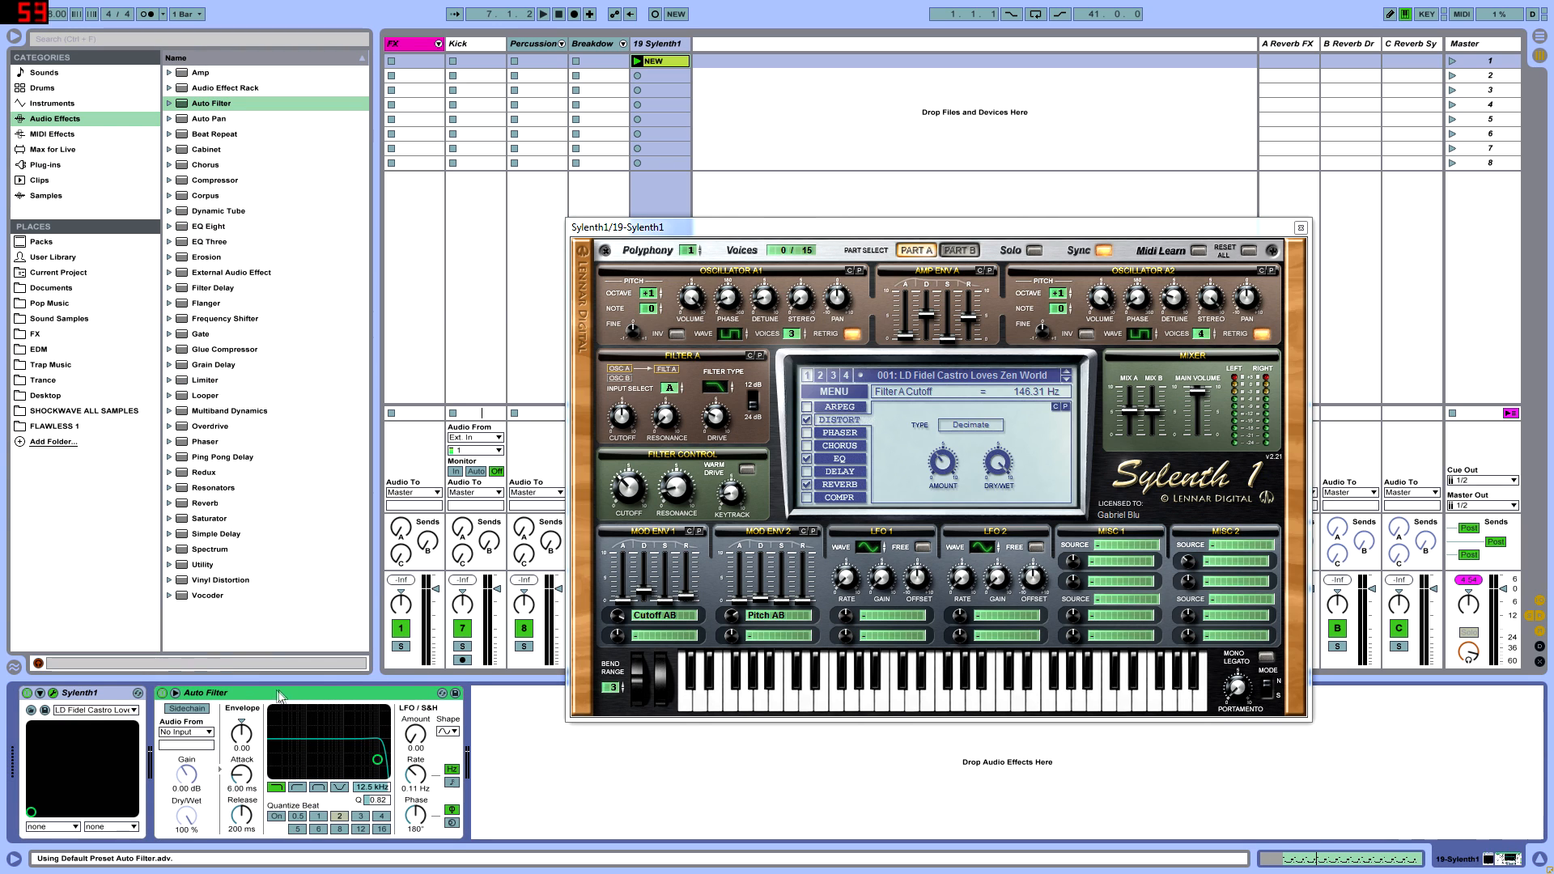
Step: Try the Auto Filter at 1.74 kHz with Q values of 3.00 and 0.22, and delete the device
{"action": "left_click_drag", "start_coordinate": [376, 786], "coordinate": [376, 728]}
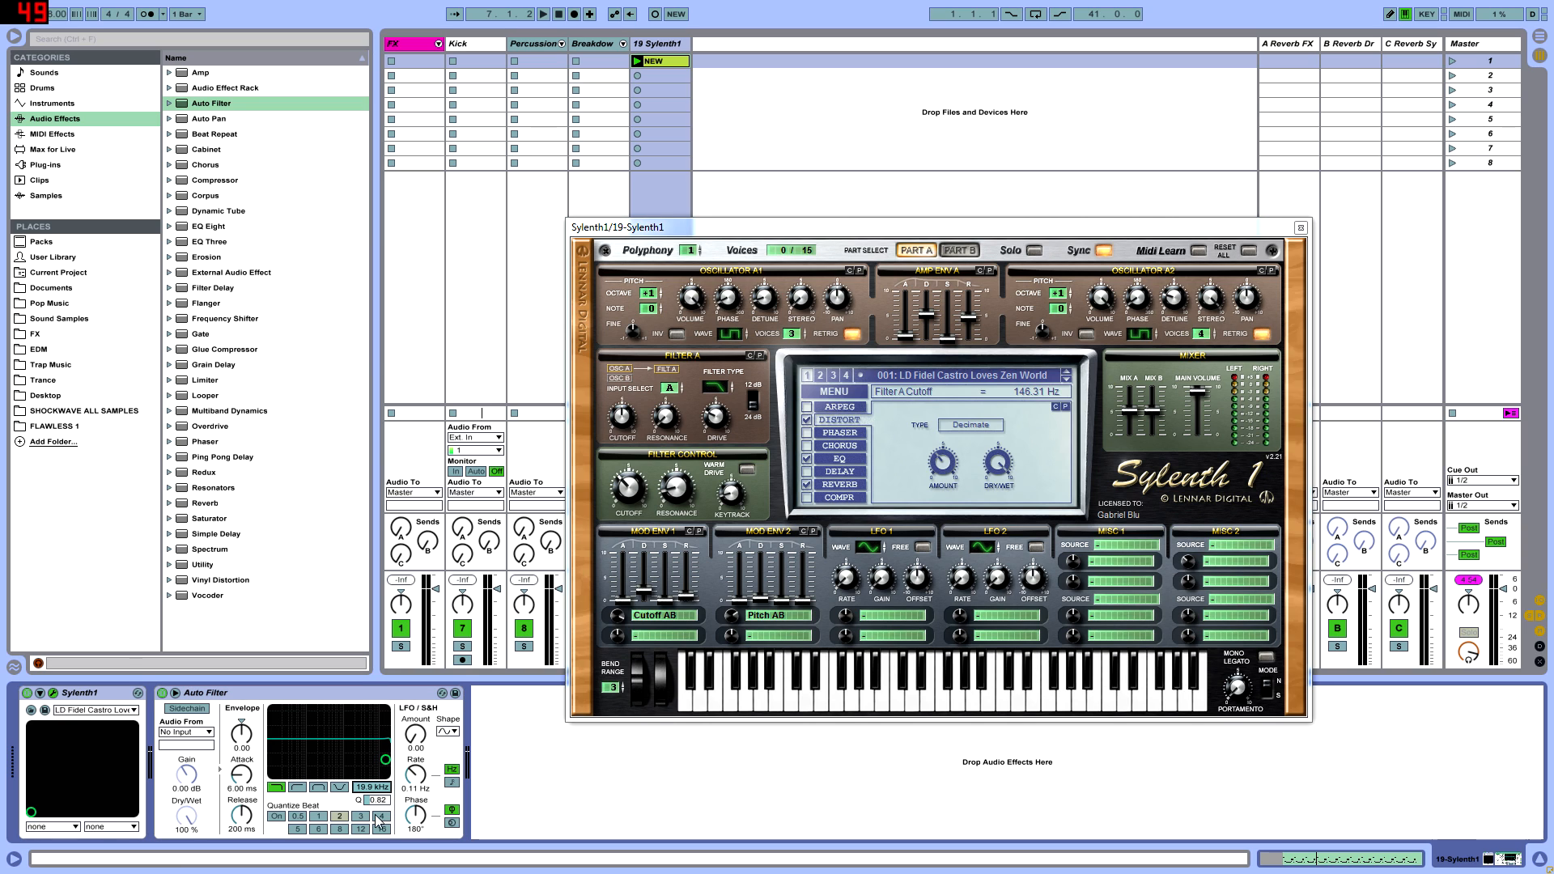
{"action": "left_click", "coordinate": [377, 799]}
{"action": "left_click_drag", "start_coordinate": [377, 800], "coordinate": [375, 845]}
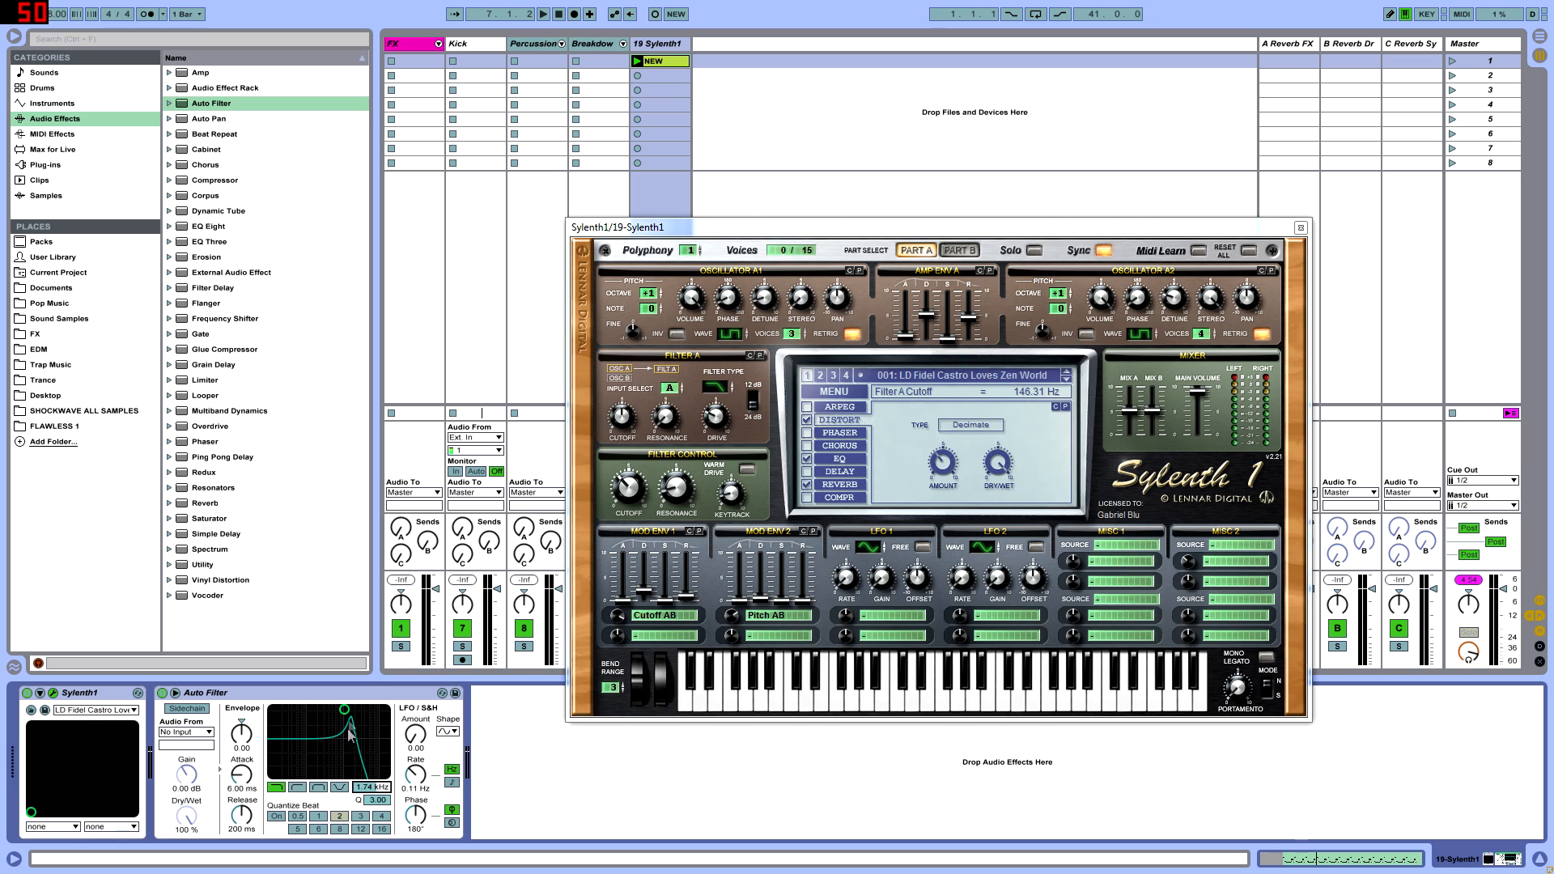
{"action": "left_click", "coordinate": [377, 800]}
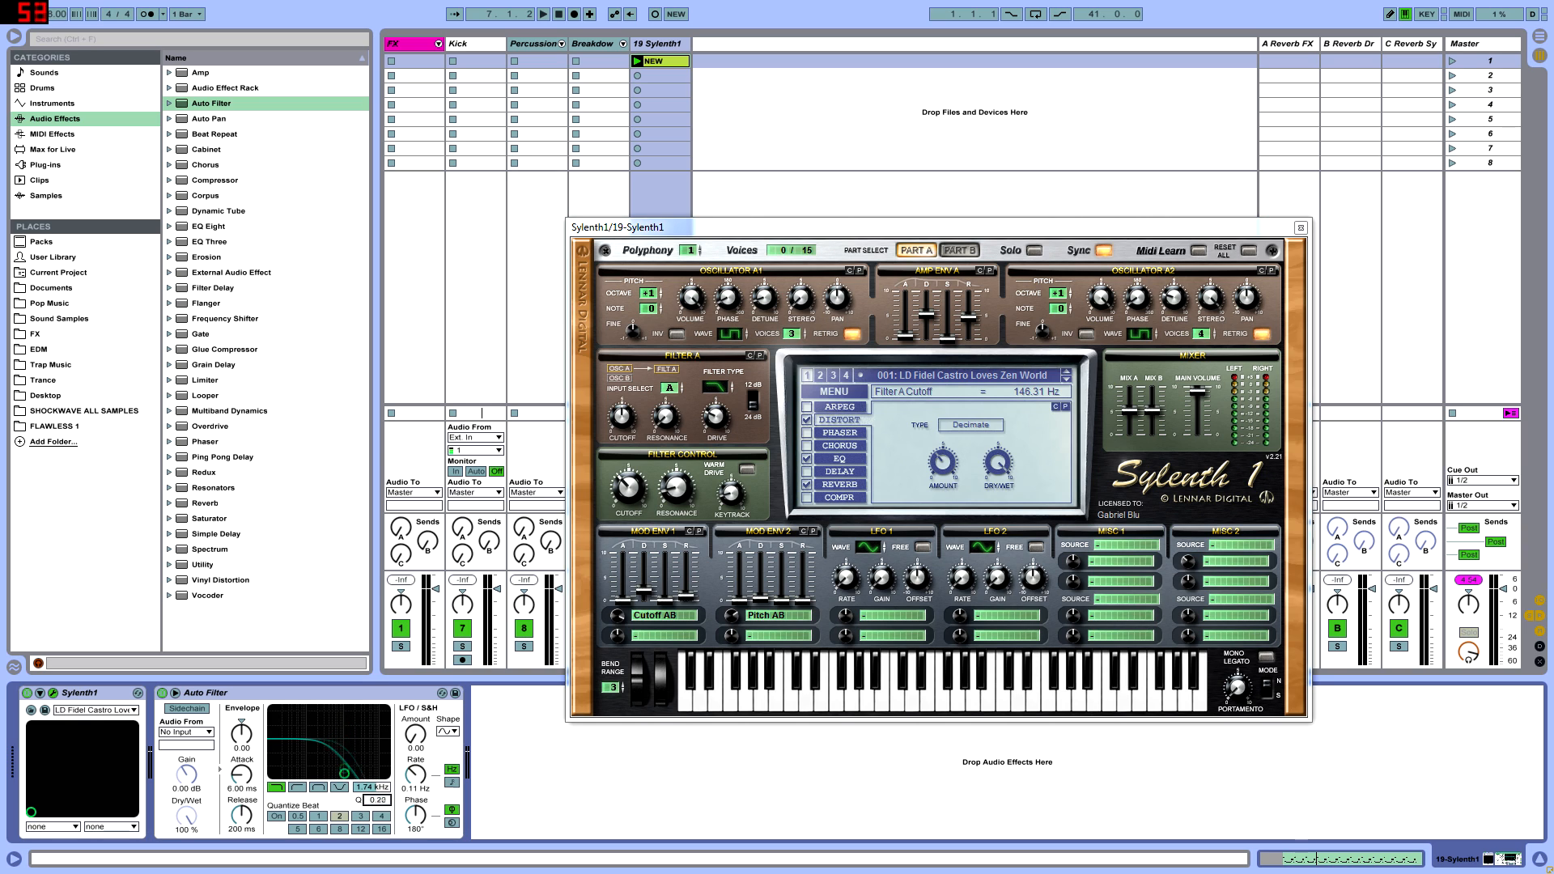
{"action": "left_click", "coordinate": [207, 694]}
{"action": "key", "text": "Delete"}
Step: Display the filter control's resonance and keytrack values in Sylenth1
{"action": "left_click", "coordinate": [679, 491]}
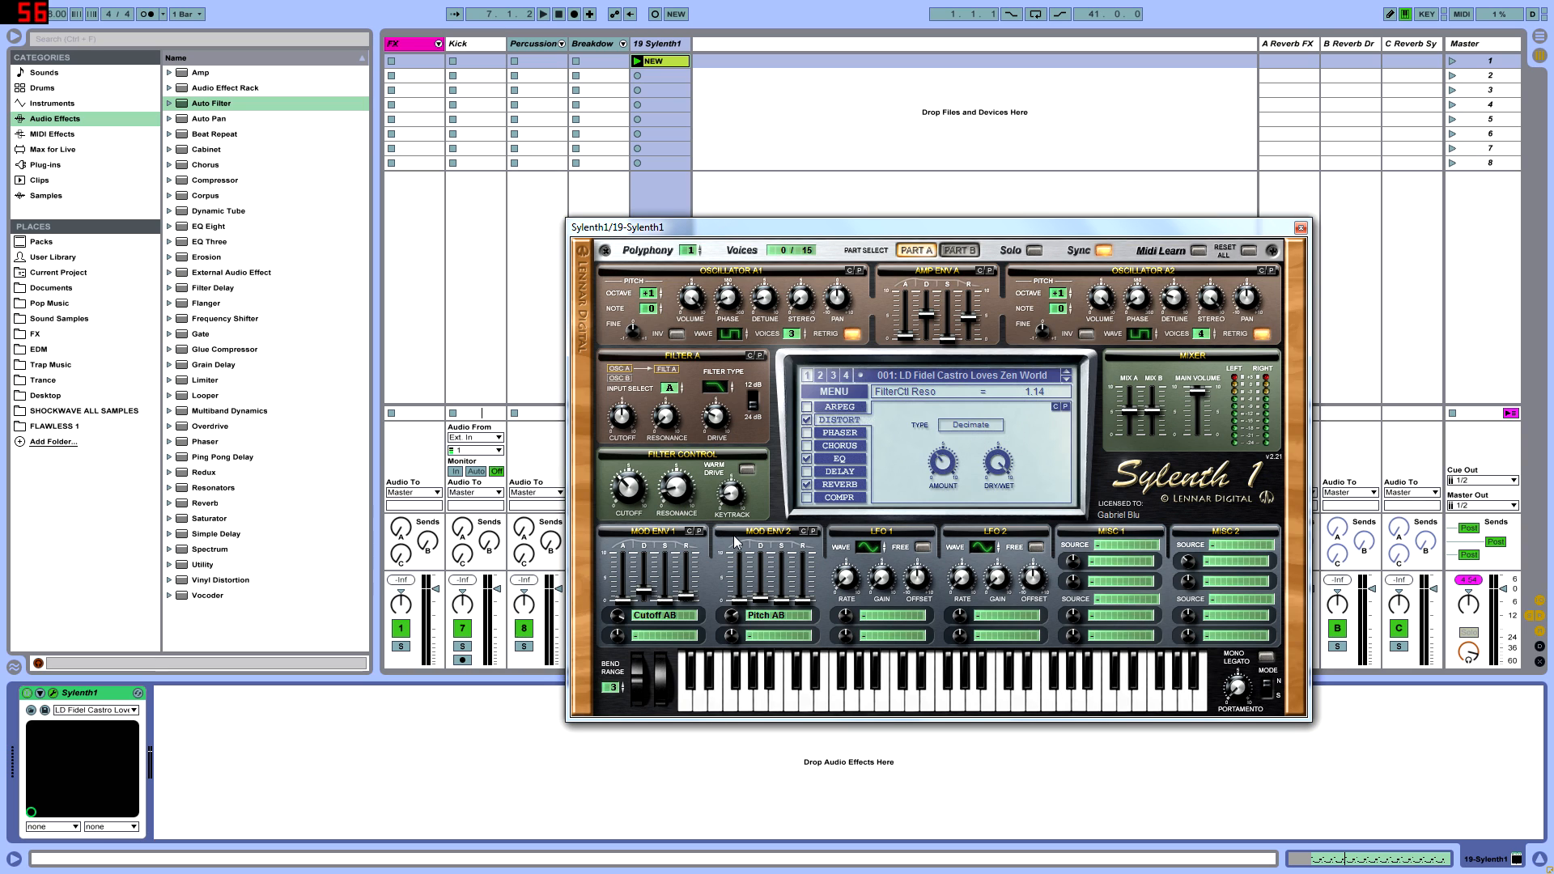
{"action": "left_click", "coordinate": [736, 506]}
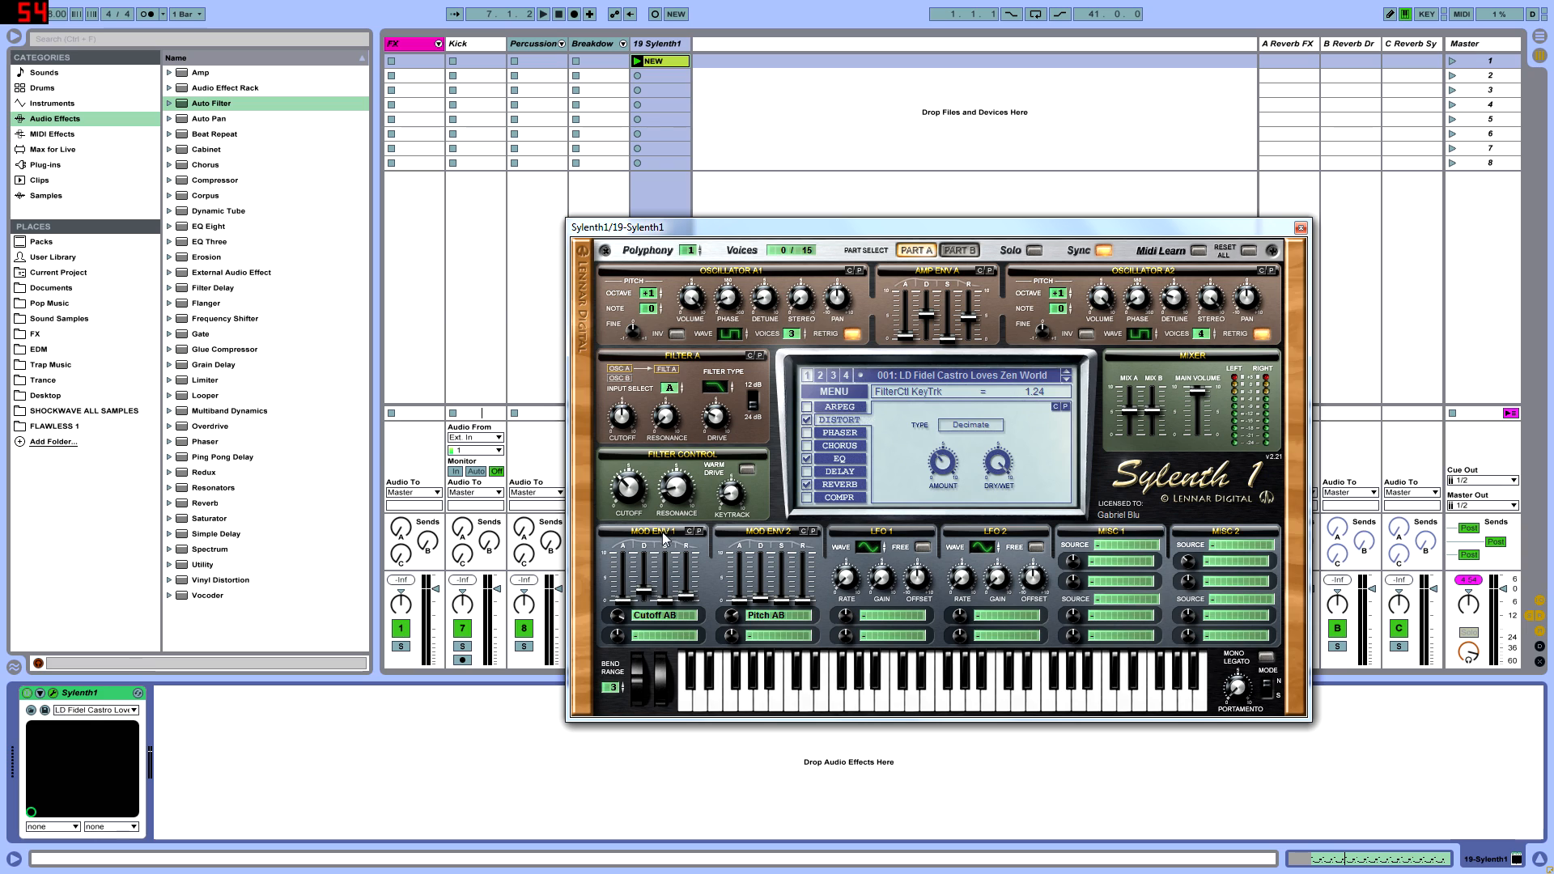
Step: Reselect Cutoff AB as modulation envelope 1's destination and inspect its amount, decay, sustain and release
{"action": "left_click", "coordinate": [647, 617]}
{"action": "left_click", "coordinate": [761, 676]}
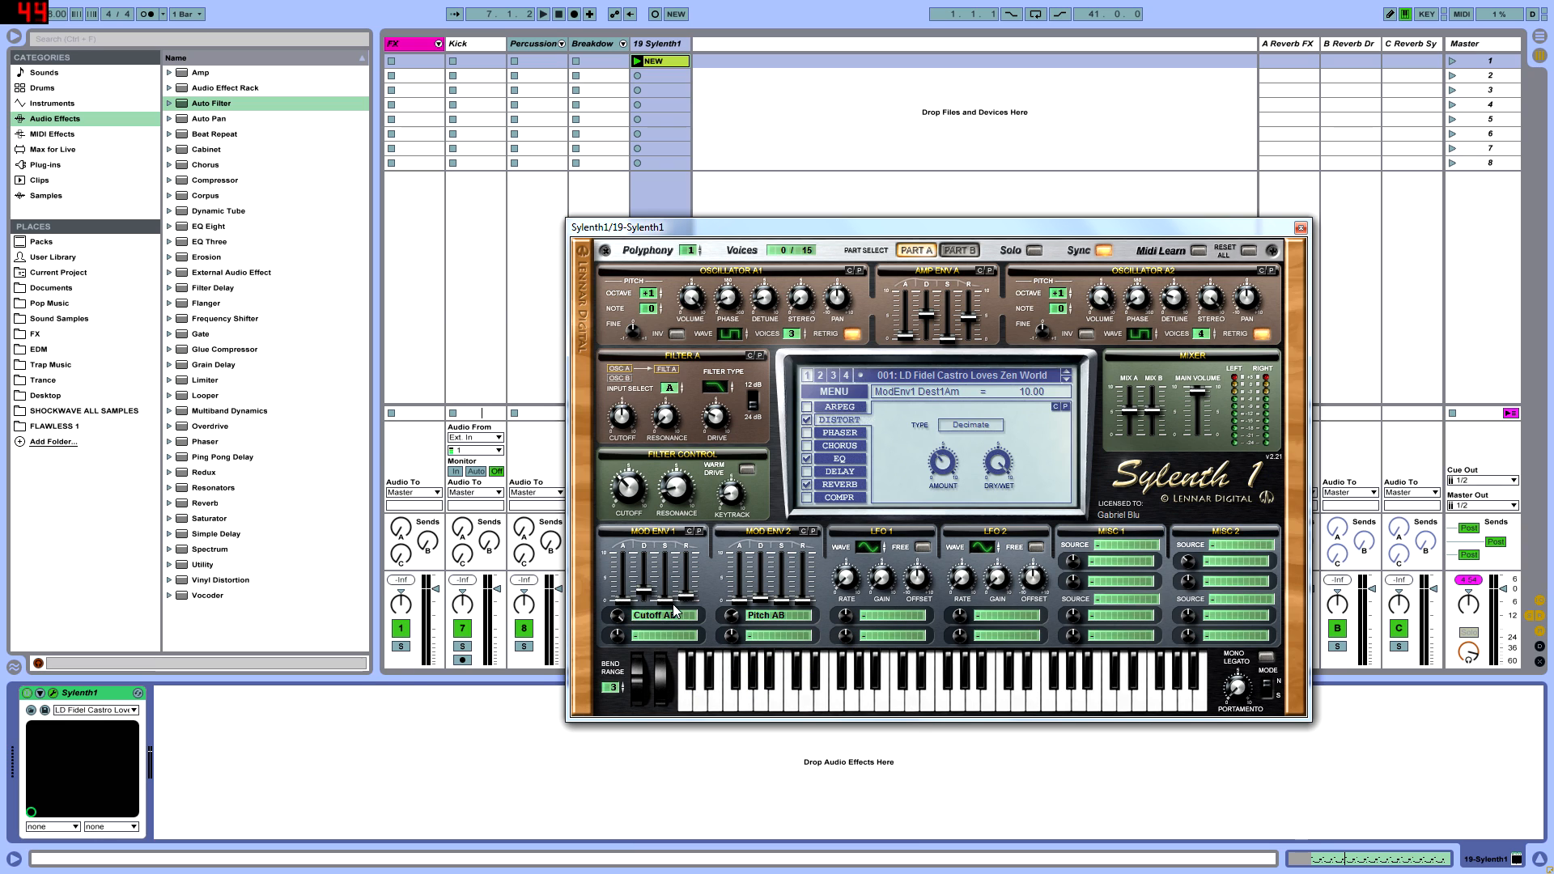
{"action": "left_click_drag", "start_coordinate": [645, 594], "coordinate": [646, 597]}
{"action": "left_click", "coordinate": [665, 609]}
{"action": "left_click", "coordinate": [688, 599]}
Step: Reselect Pitch AB as modulation envelope 2's destination and inspect its amount and decay
{"action": "left_click", "coordinate": [767, 615]}
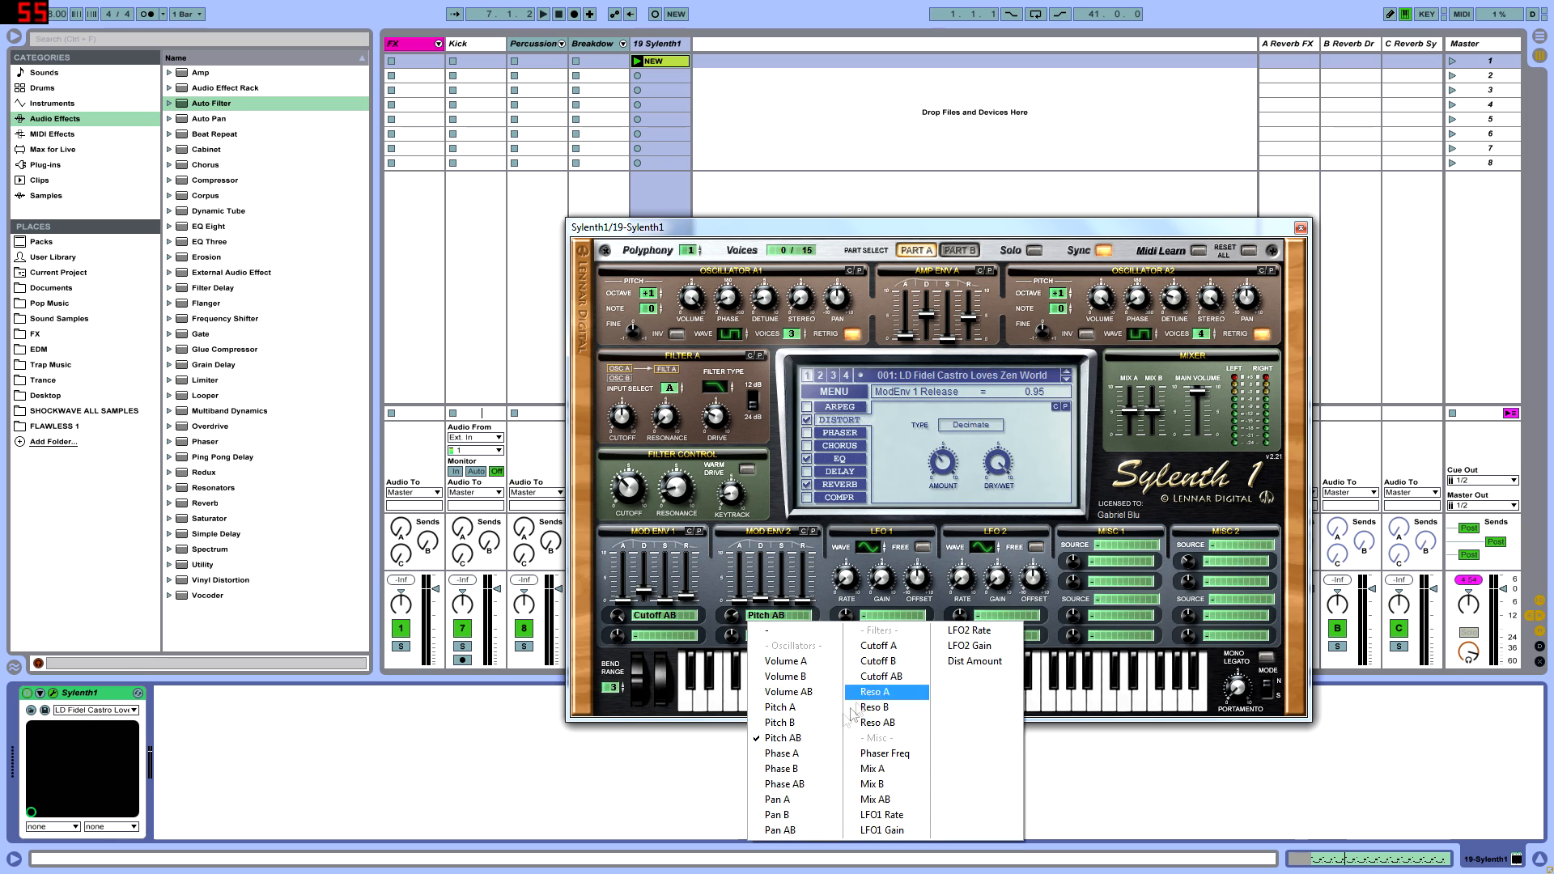
{"action": "left_click", "coordinate": [797, 738]}
{"action": "left_click", "coordinate": [733, 616]}
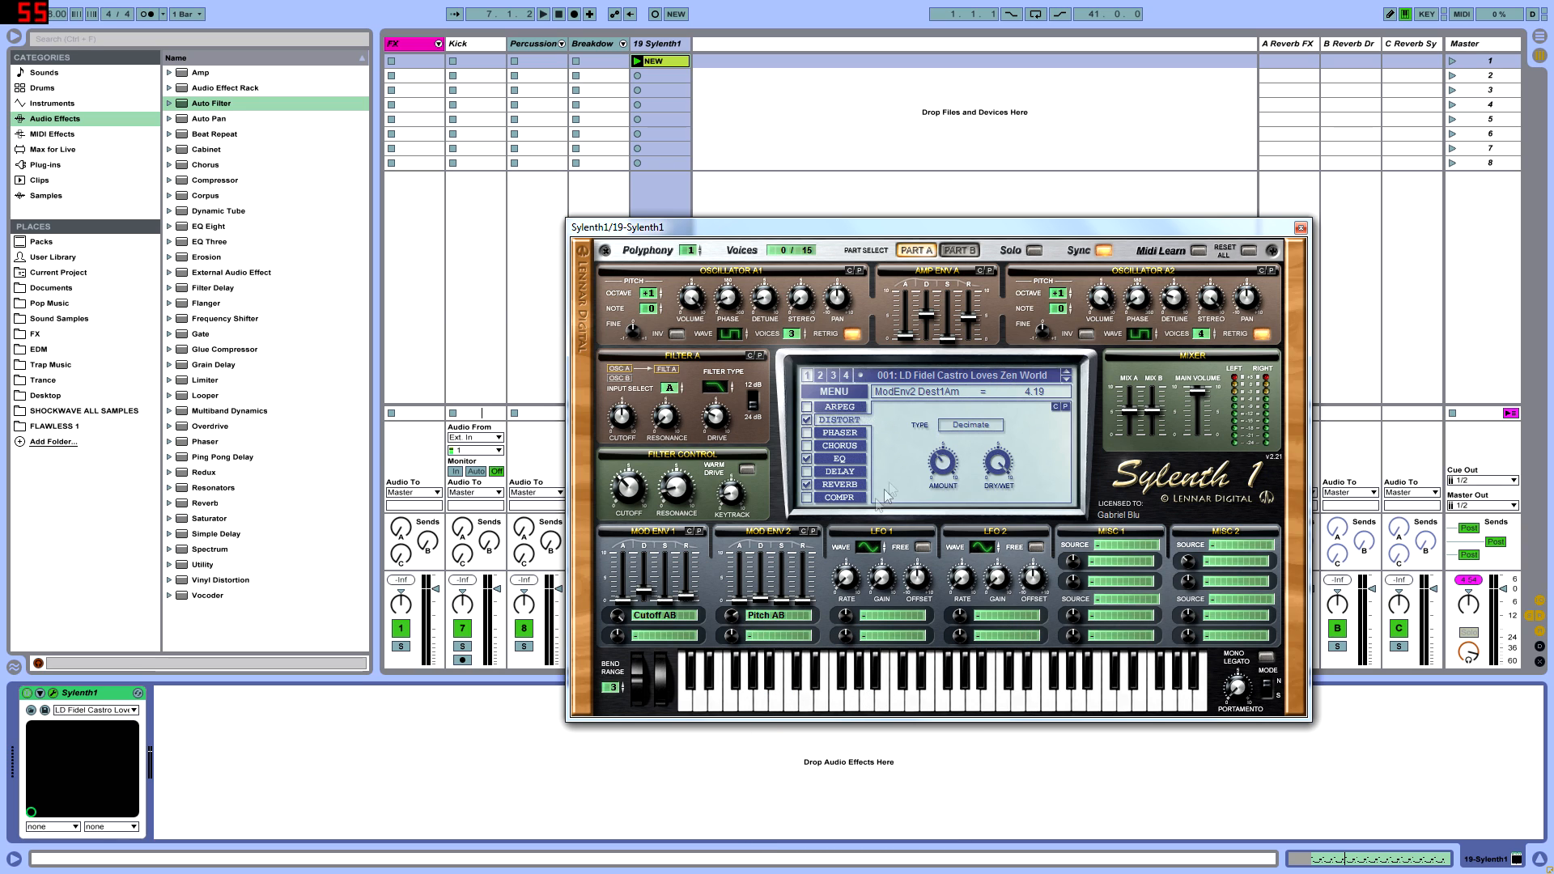
{"action": "left_click", "coordinate": [761, 603]}
Step: Check that the distortion effect is switched on and reselect Decimate as its type
{"action": "left_click", "coordinate": [812, 420]}
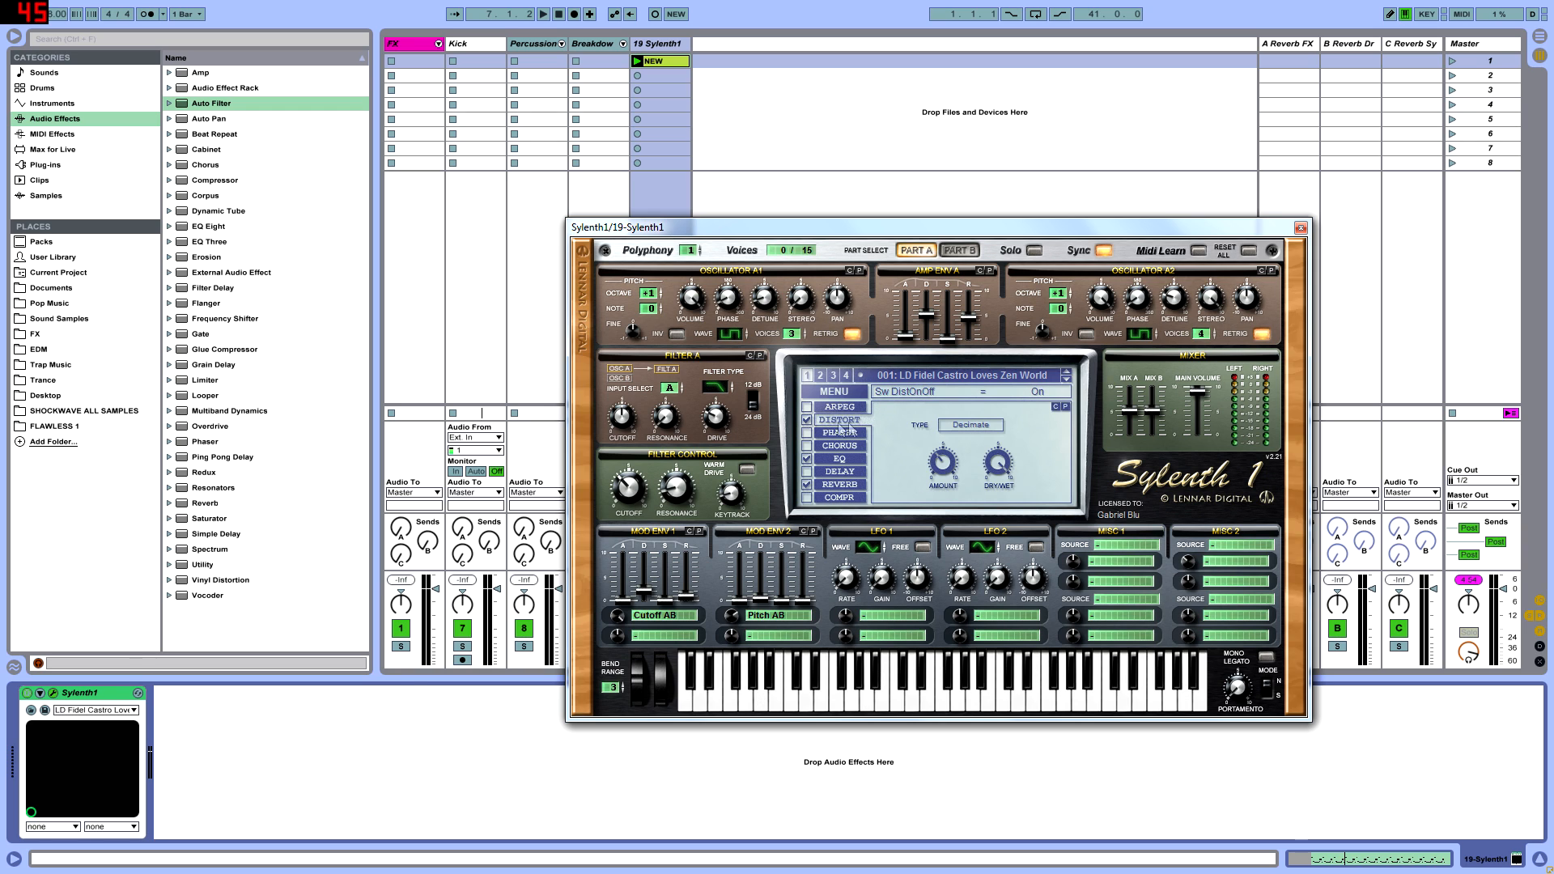
{"action": "left_click", "coordinate": [970, 425]}
{"action": "left_click", "coordinate": [969, 495]}
{"action": "left_click", "coordinate": [969, 427]}
{"action": "left_click", "coordinate": [968, 493]}
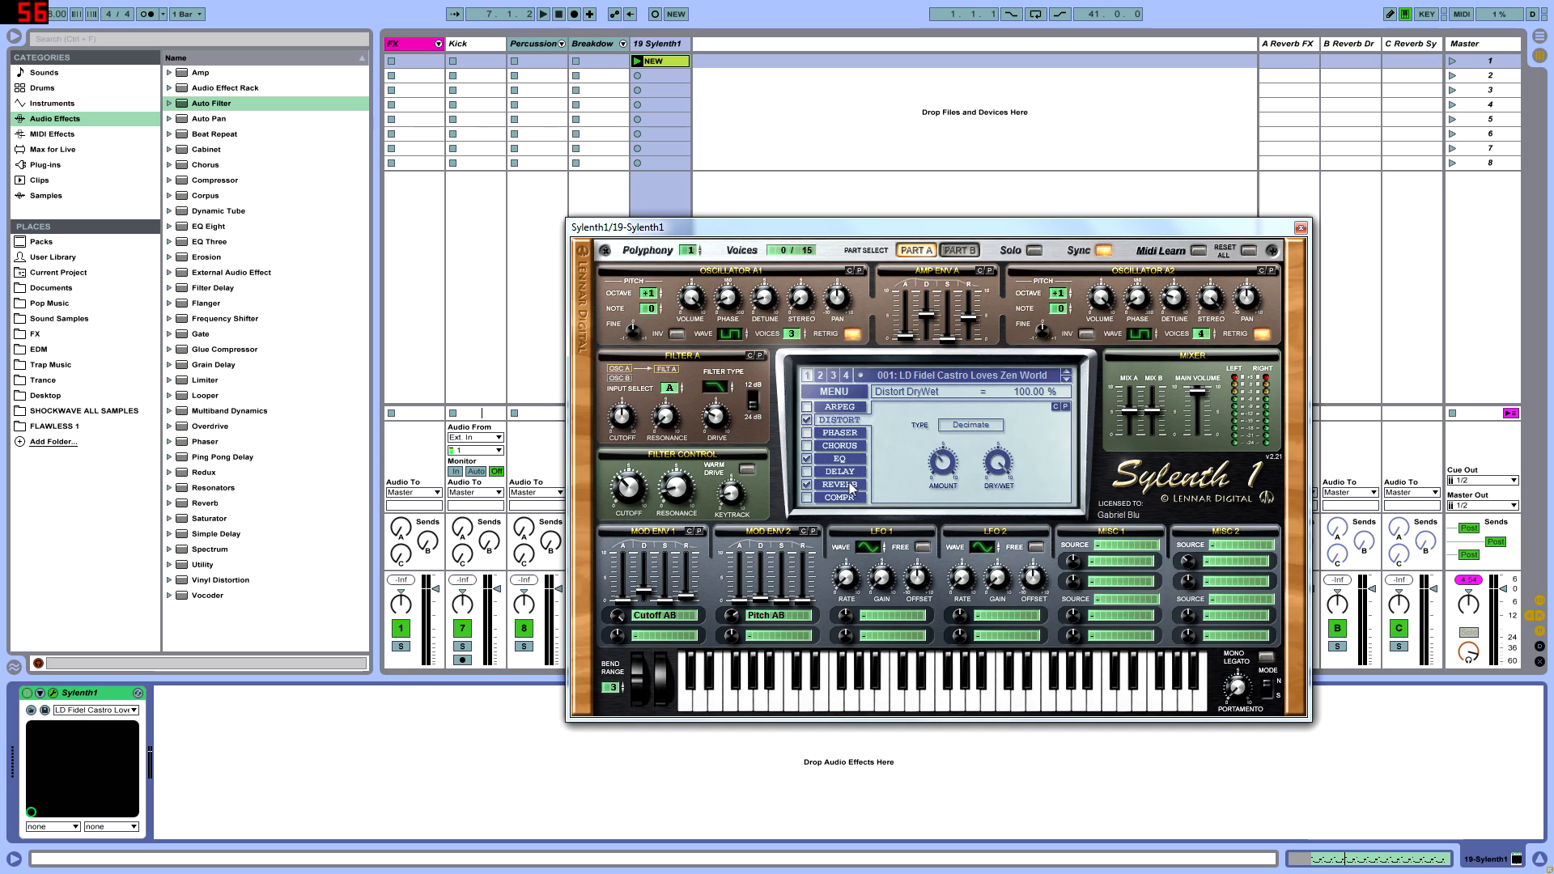
Step: Display the EQ effect's settings and inspect its mode and treble frequency
{"action": "left_click", "coordinate": [839, 459]}
{"action": "left_click", "coordinate": [975, 425]}
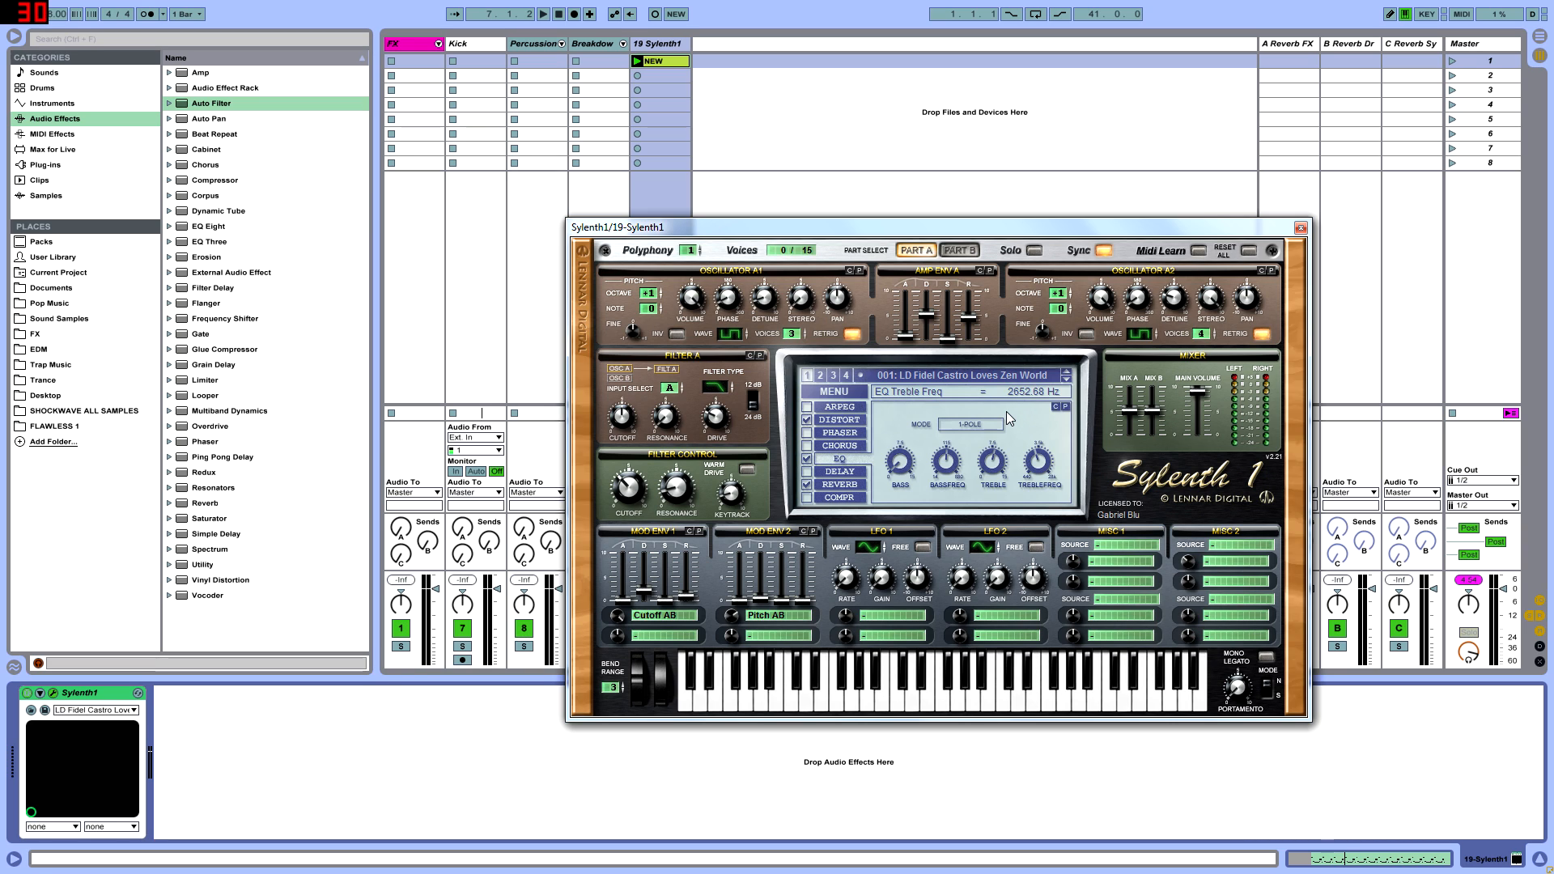
Step: Display the reverb effect's settings and inspect its predelay, damp, size, width and dry/wet values
{"action": "left_click", "coordinate": [839, 484]}
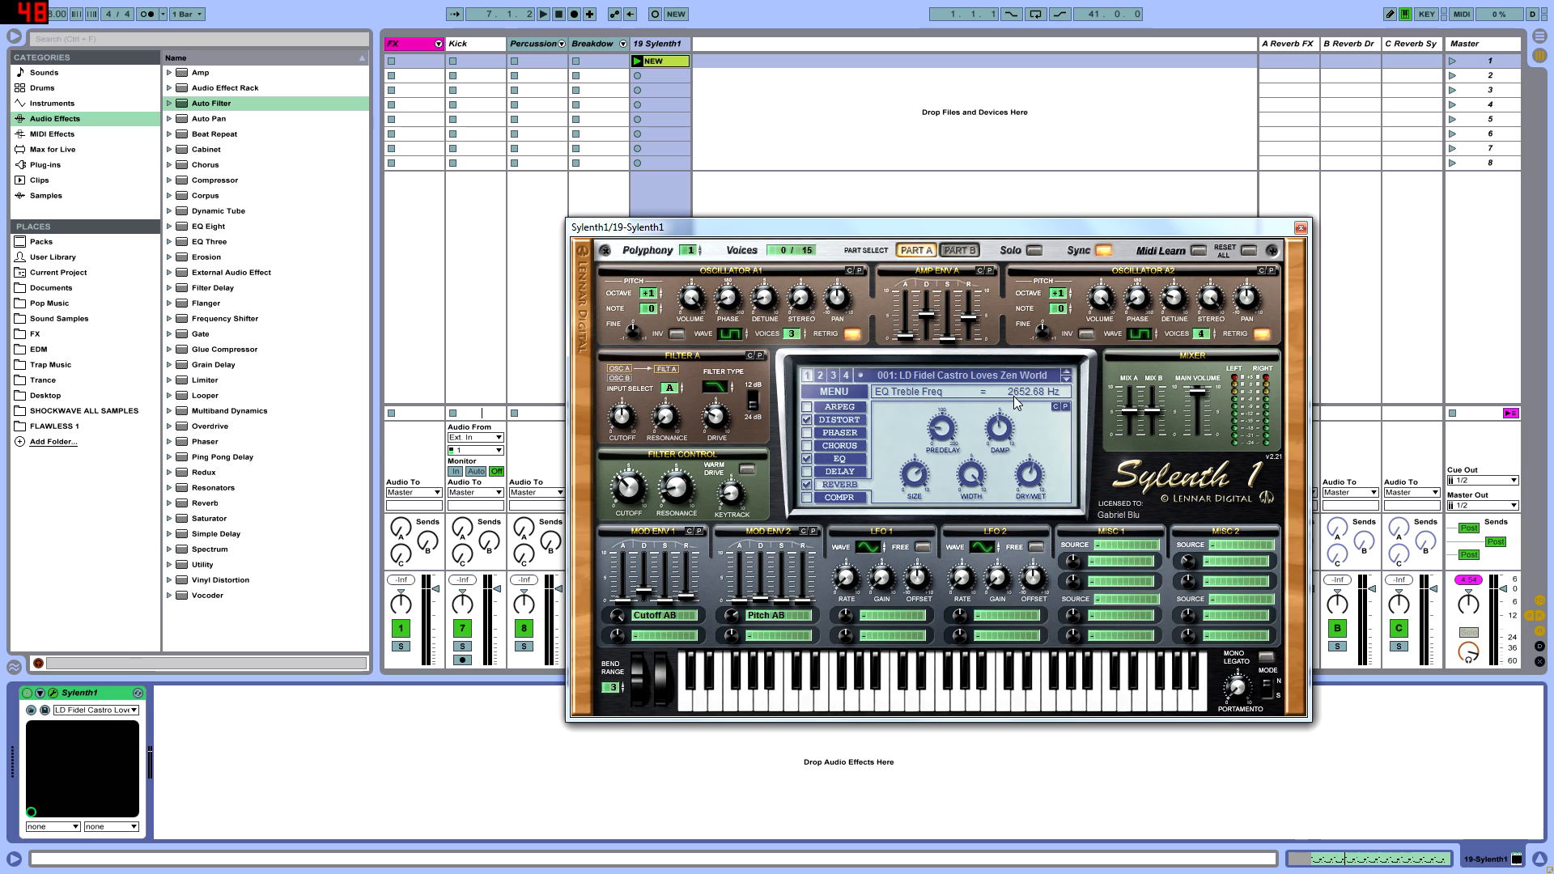
{"action": "left_click", "coordinate": [835, 420]}
{"action": "left_click", "coordinate": [838, 484]}
{"action": "left_click", "coordinate": [1023, 478]}
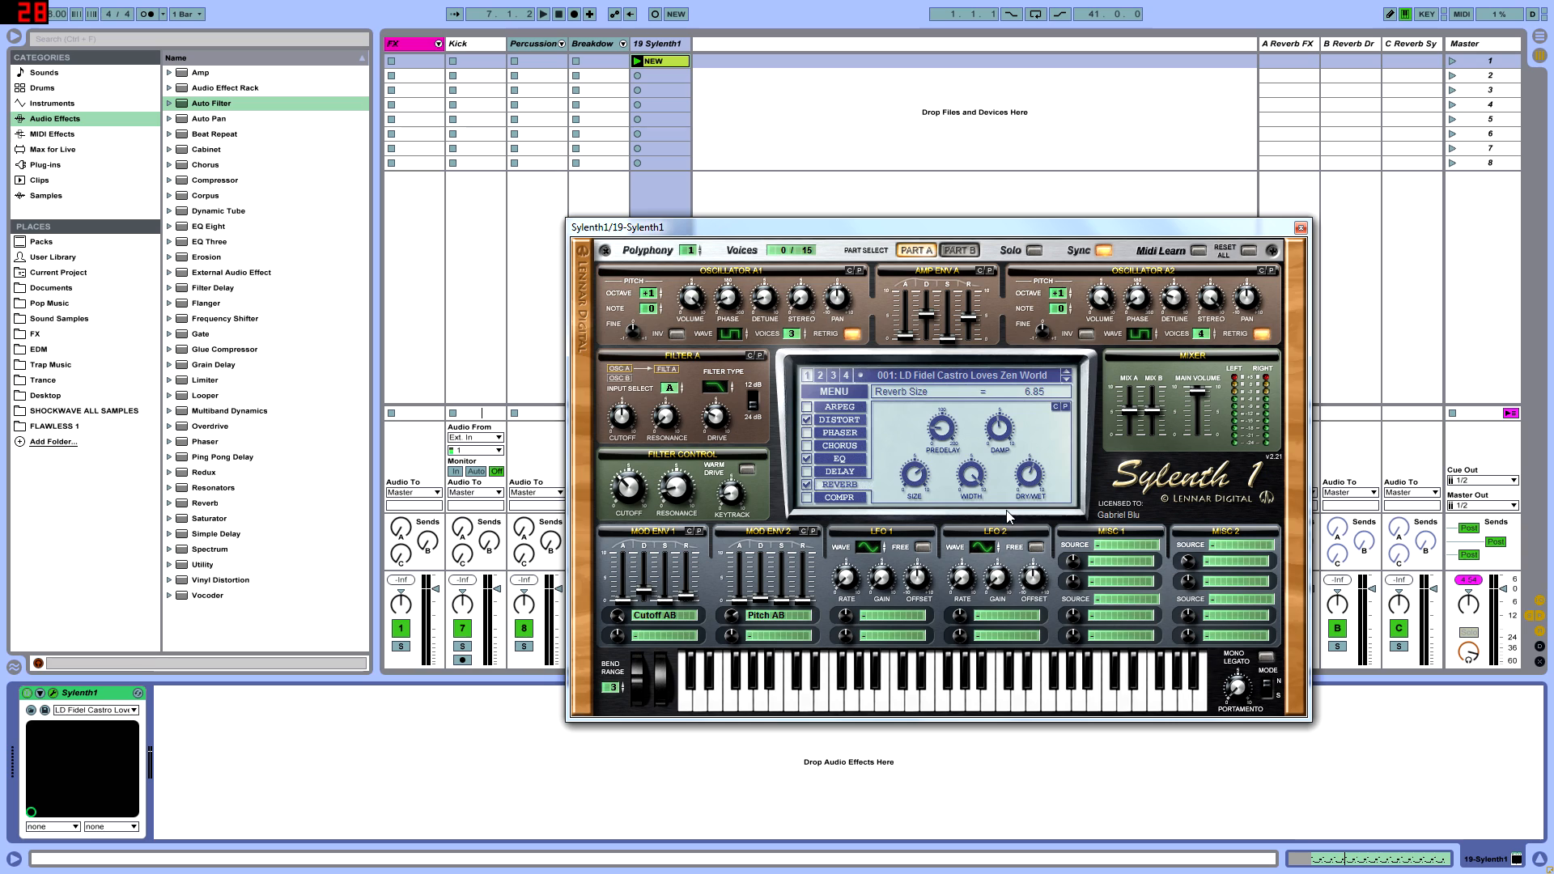
{"action": "left_click", "coordinate": [946, 435]}
{"action": "left_click", "coordinate": [1000, 429]}
{"action": "left_click", "coordinate": [981, 475]}
{"action": "left_click_drag", "start_coordinate": [969, 481], "coordinate": [1021, 630]}
{"action": "left_click_drag", "start_coordinate": [992, 420], "coordinate": [1048, 223]}
Step: Try the mixer's main volume at 5.23 and 4.48, set it to 10.00, and close the Sylenth1 window
{"action": "left_click_drag", "start_coordinate": [1201, 394], "coordinate": [1219, 244]}
{"action": "mouse_move", "coordinate": [1201, 397]}
{"action": "left_mouse_down"}
{"action": "mouse_move", "coordinate": [1196, 452]}
{"action": "mouse_move", "coordinate": [1199, 427]}
{"action": "left_mouse_up"}
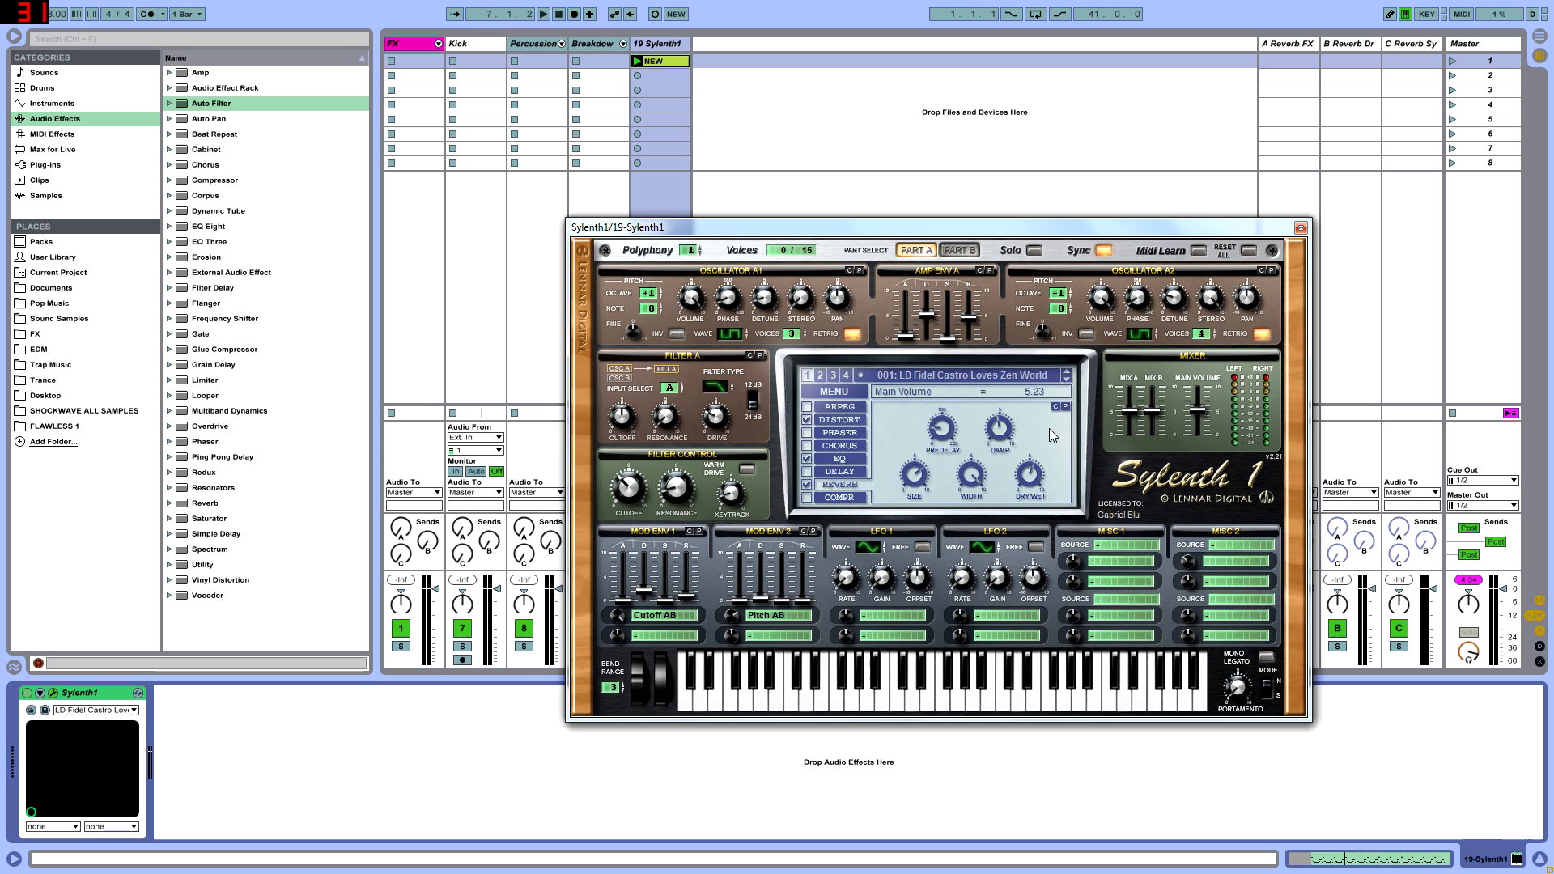
{"action": "left_click_drag", "start_coordinate": [1196, 409], "coordinate": [1224, 316]}
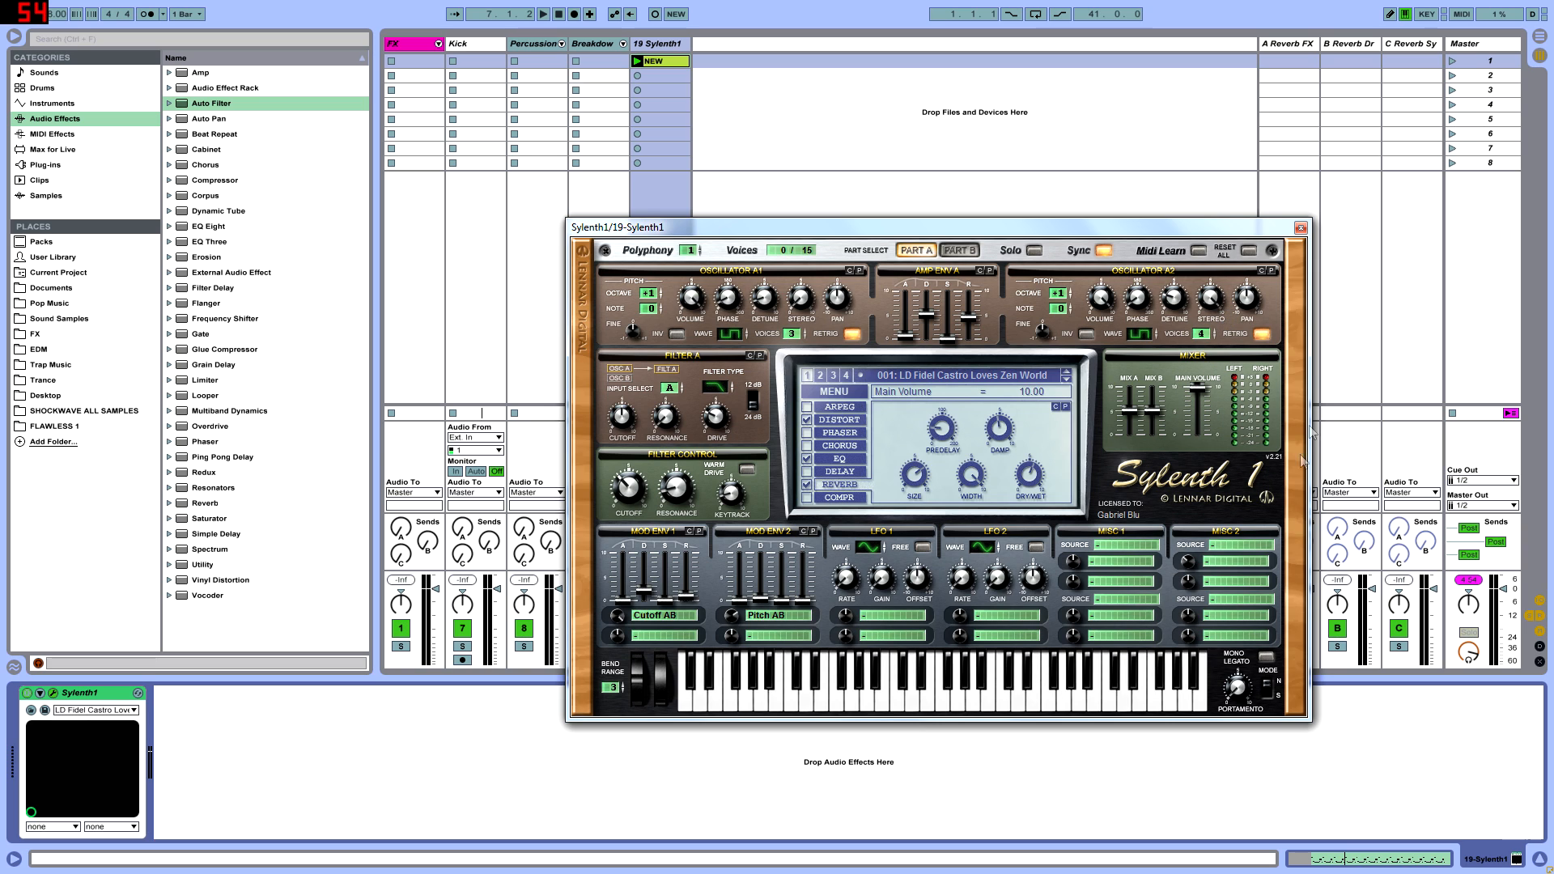
{"action": "left_click_drag", "start_coordinate": [1201, 390], "coordinate": [1184, 479]}
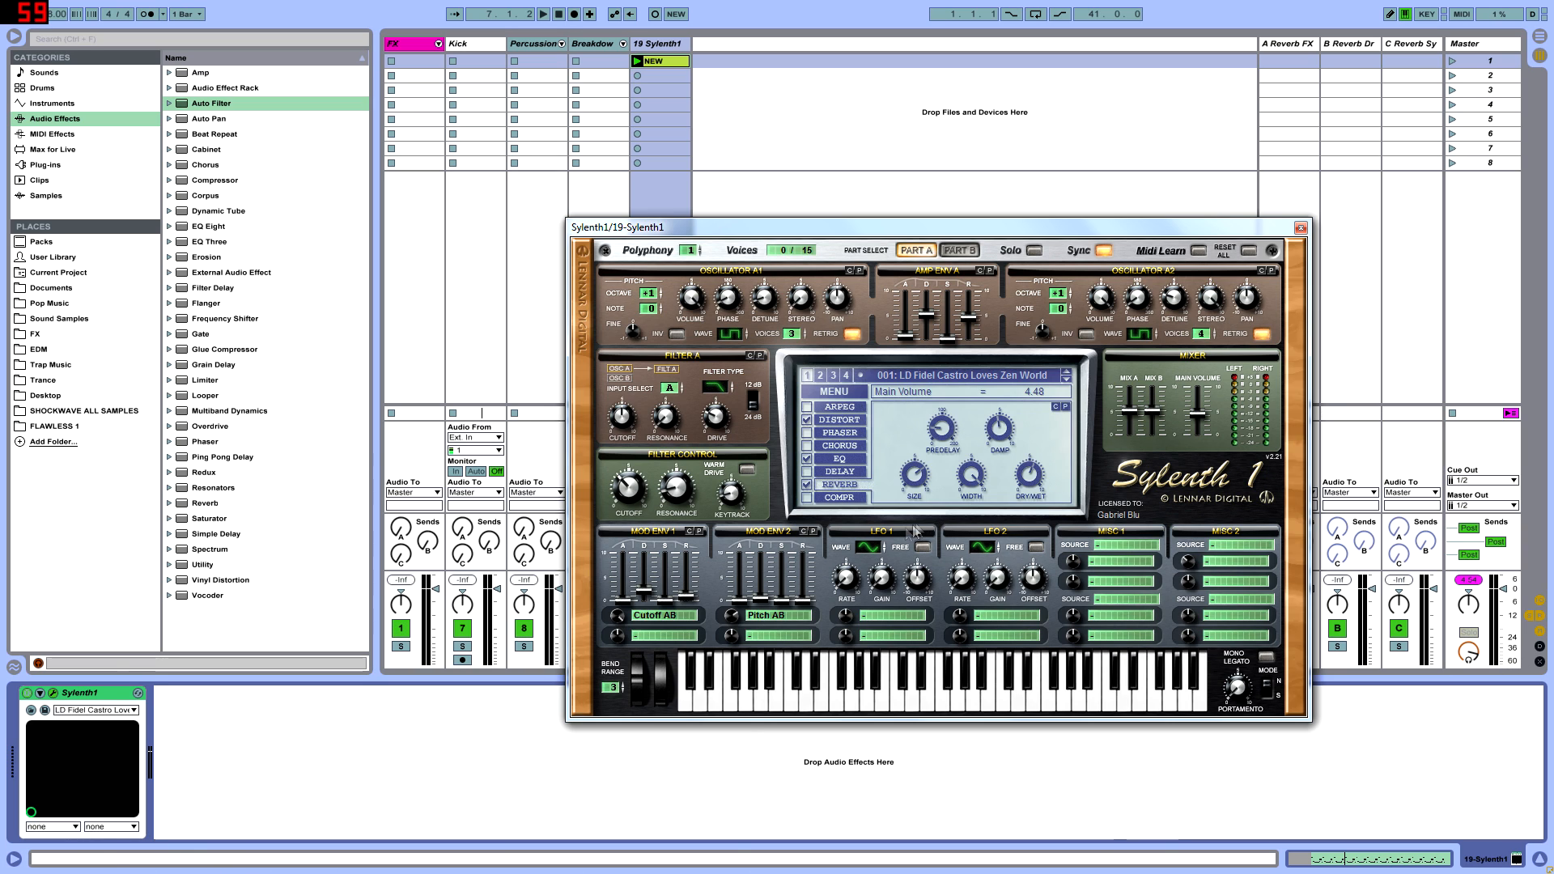
{"action": "left_click_drag", "start_coordinate": [1206, 420], "coordinate": [1245, 361]}
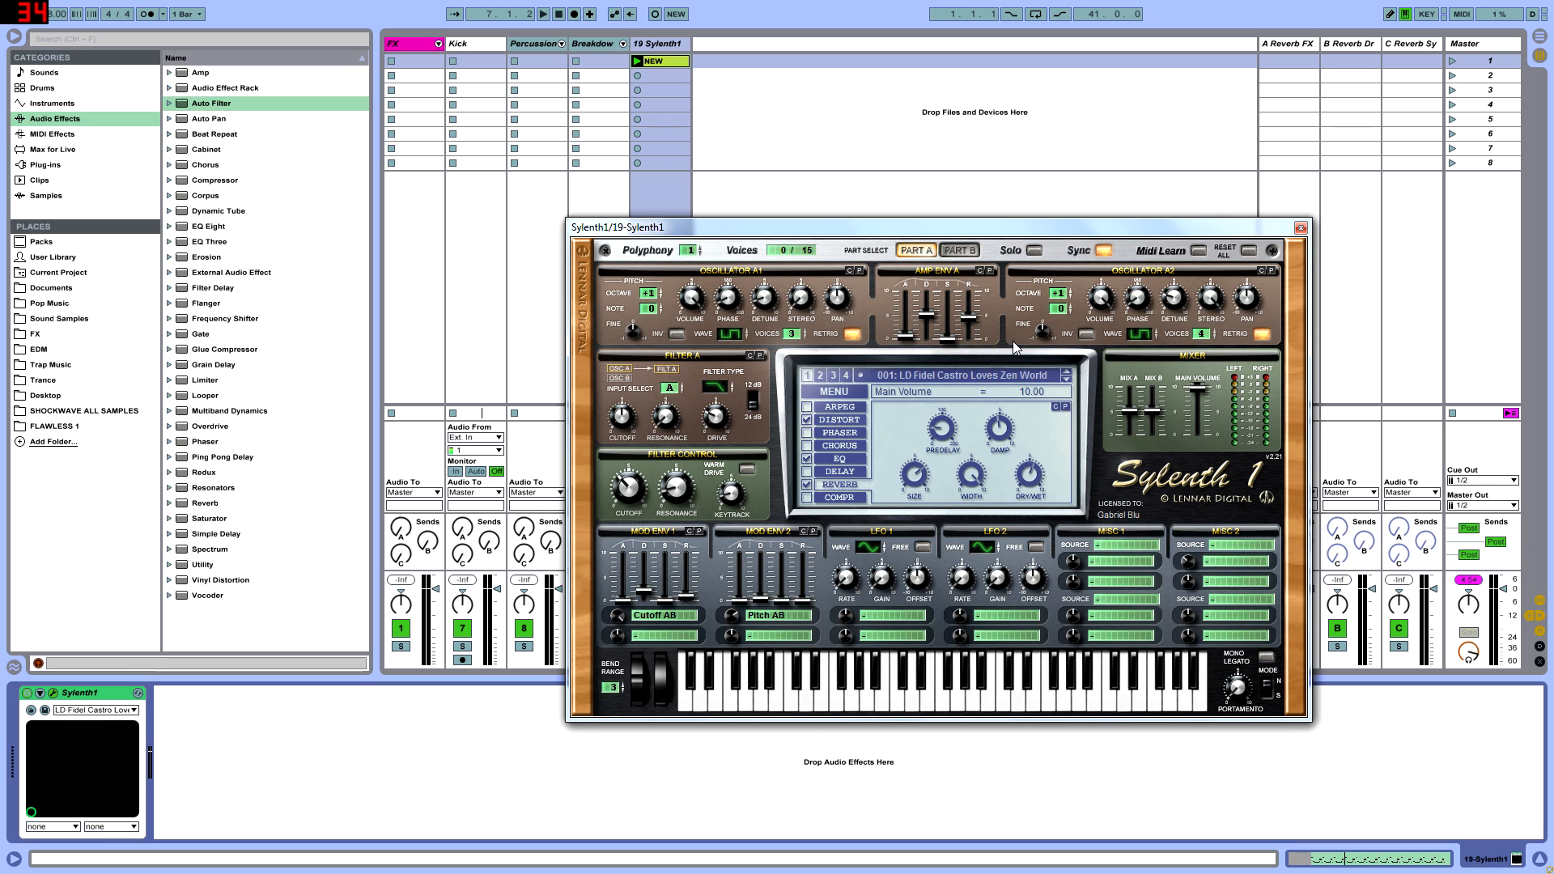
{"action": "left_click", "coordinate": [1299, 228]}
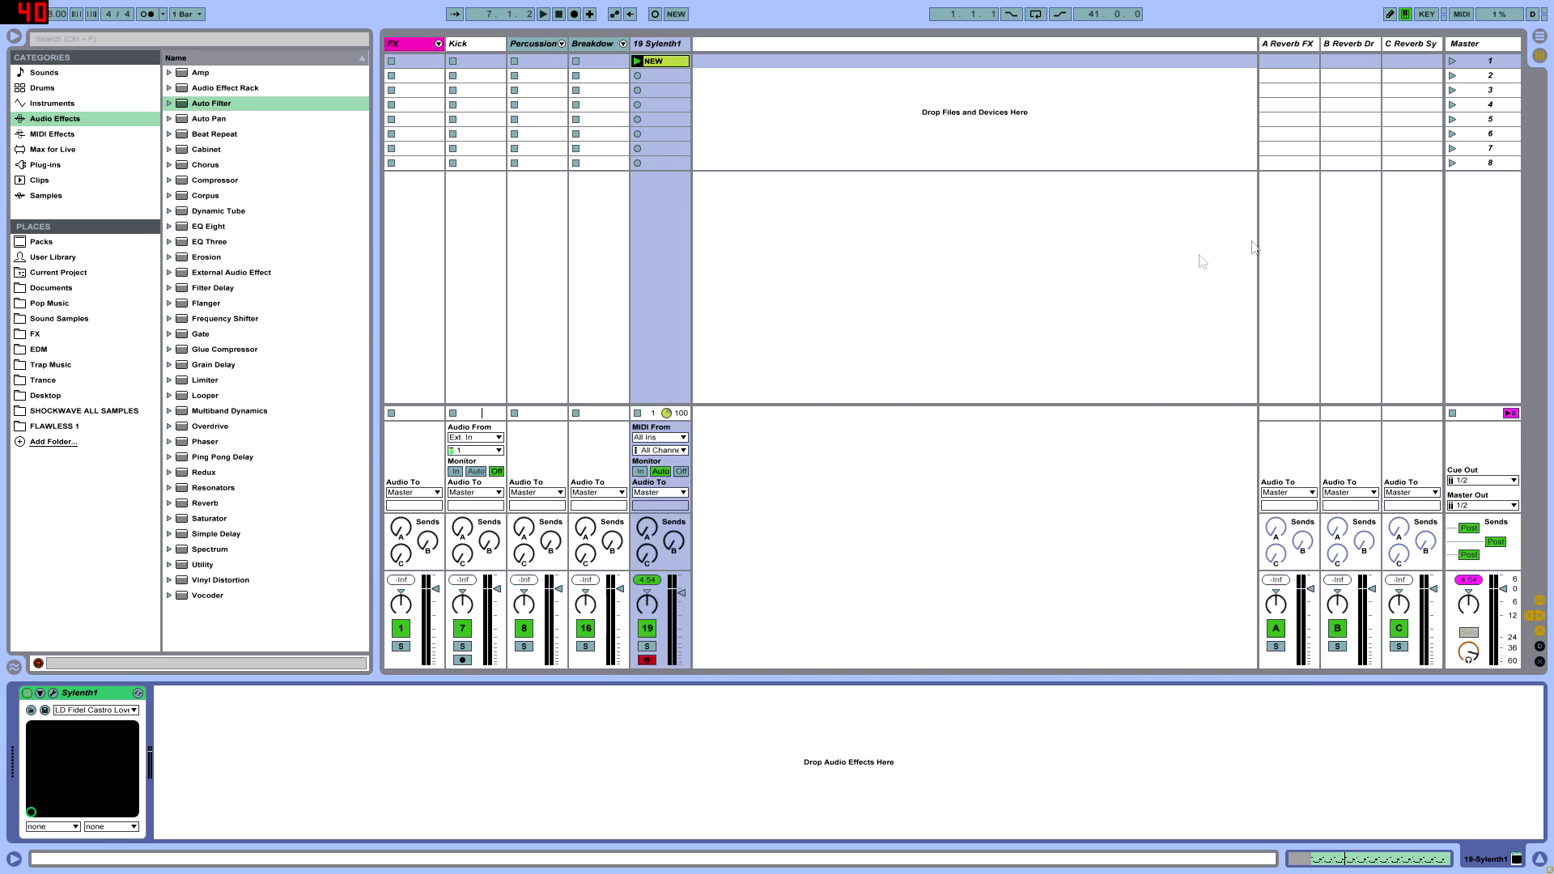